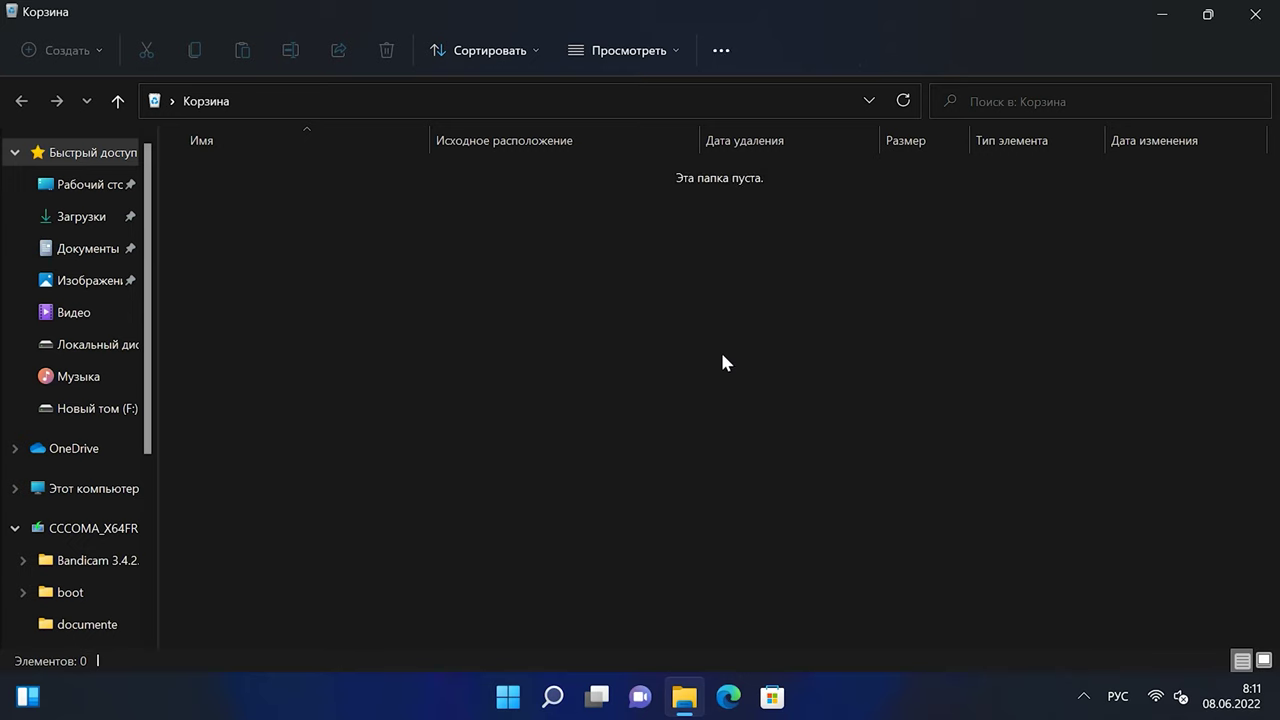
# - Browse the contents of the Документы folder on Локальный диск (D:)
pyautogui.click(84, 490)
pyautogui.doubleClick(574, 316)
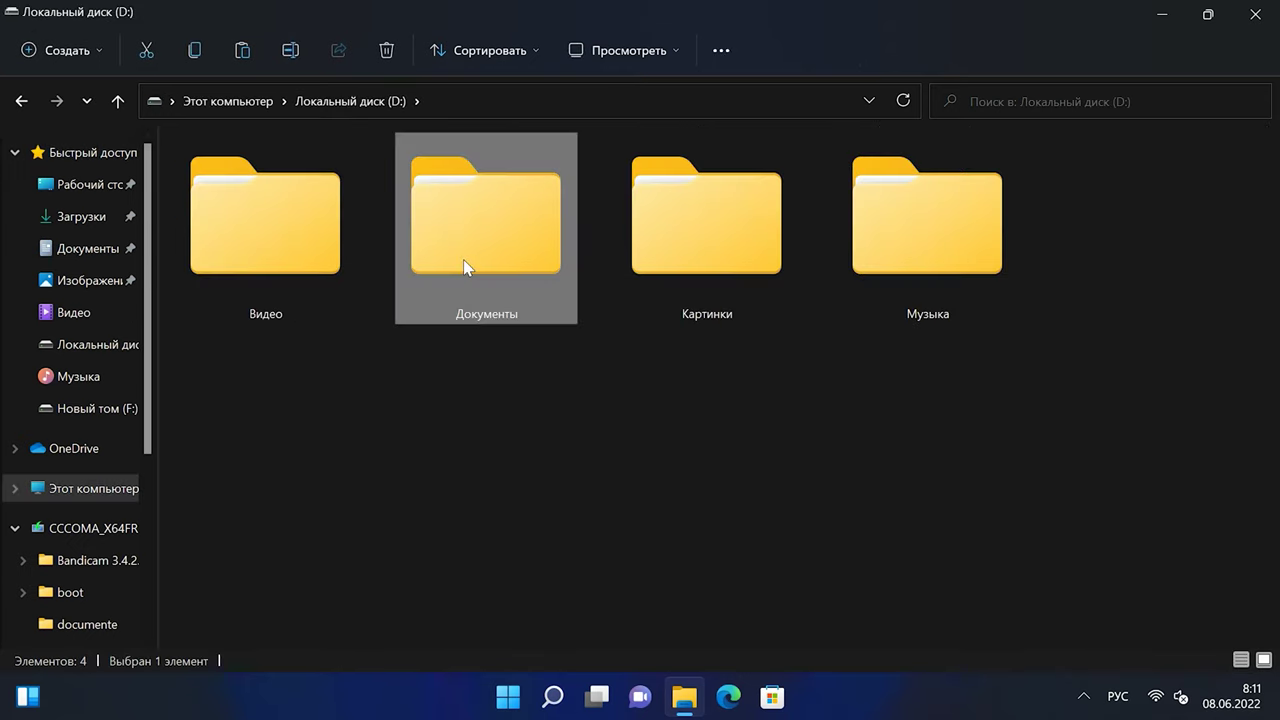
pyautogui.doubleClick(466, 266)
pyautogui.scroll(-1, 277, 457)
pyautogui.scroll(1, 277, 457)
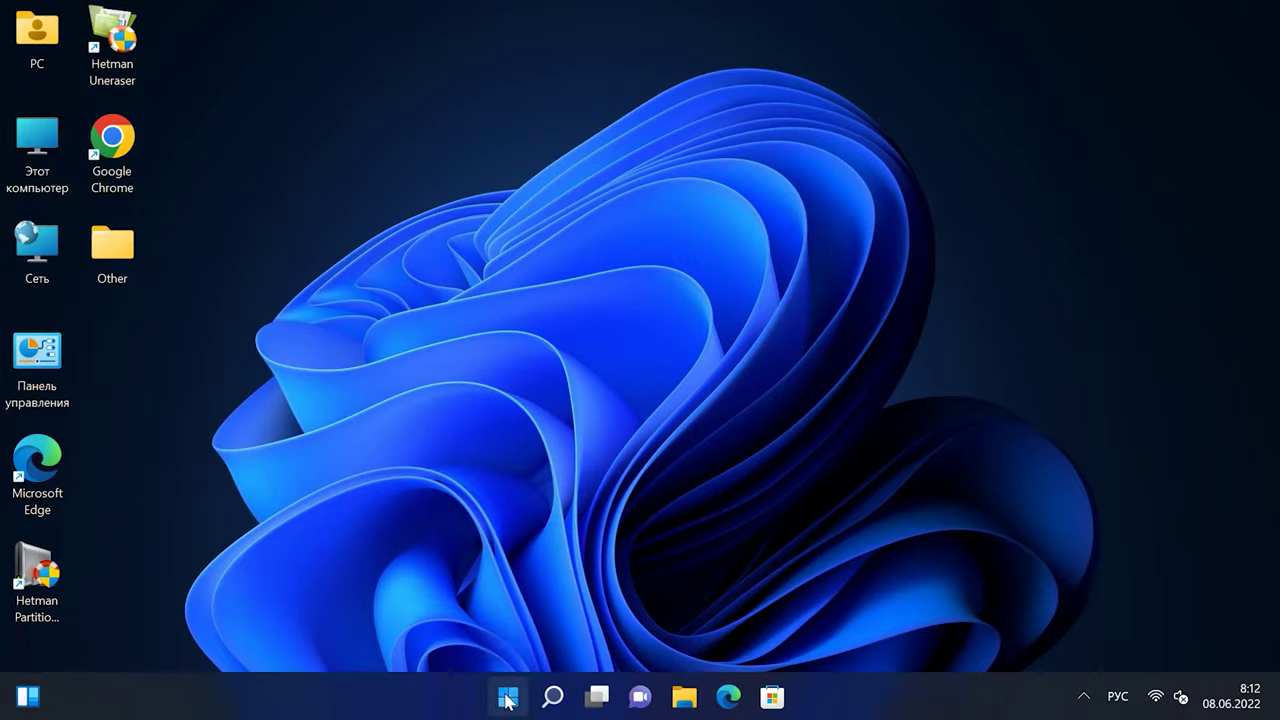
# - Open the desktop icon settings (Параметры значков рабочего стола) from the Windows theme personalization settings
pyautogui.click(507, 697)
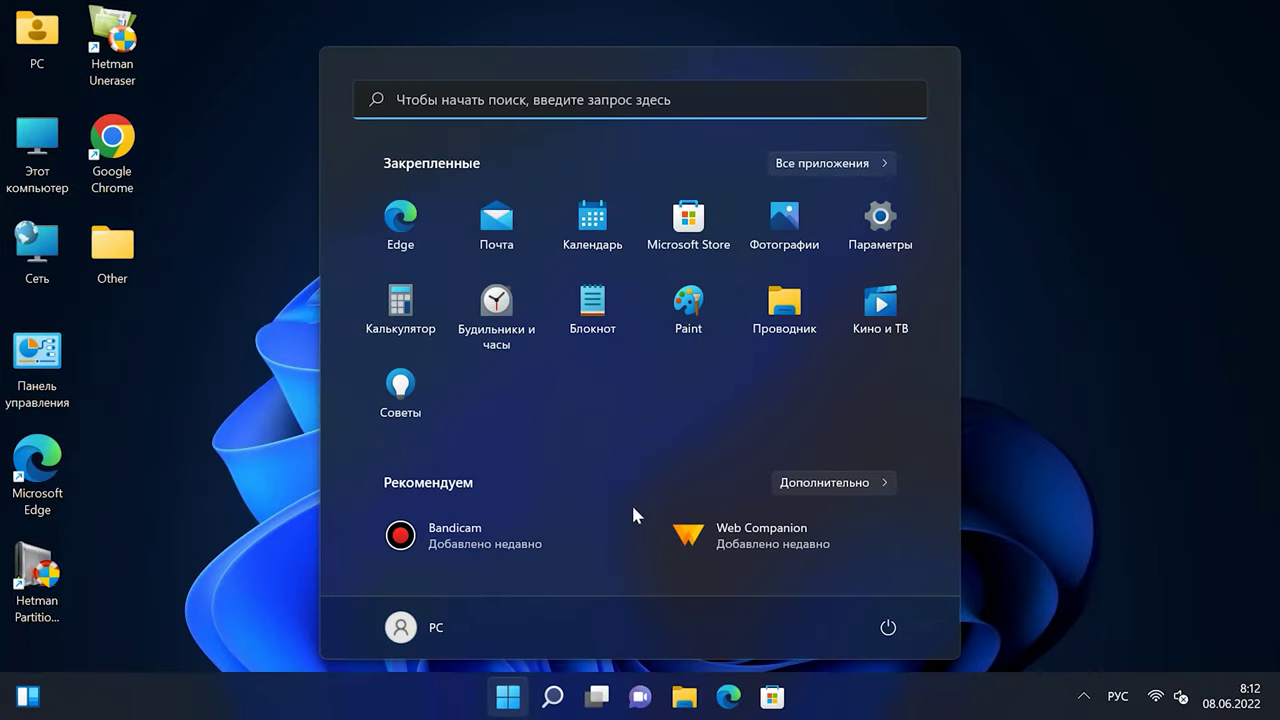
pyautogui.click(884, 250)
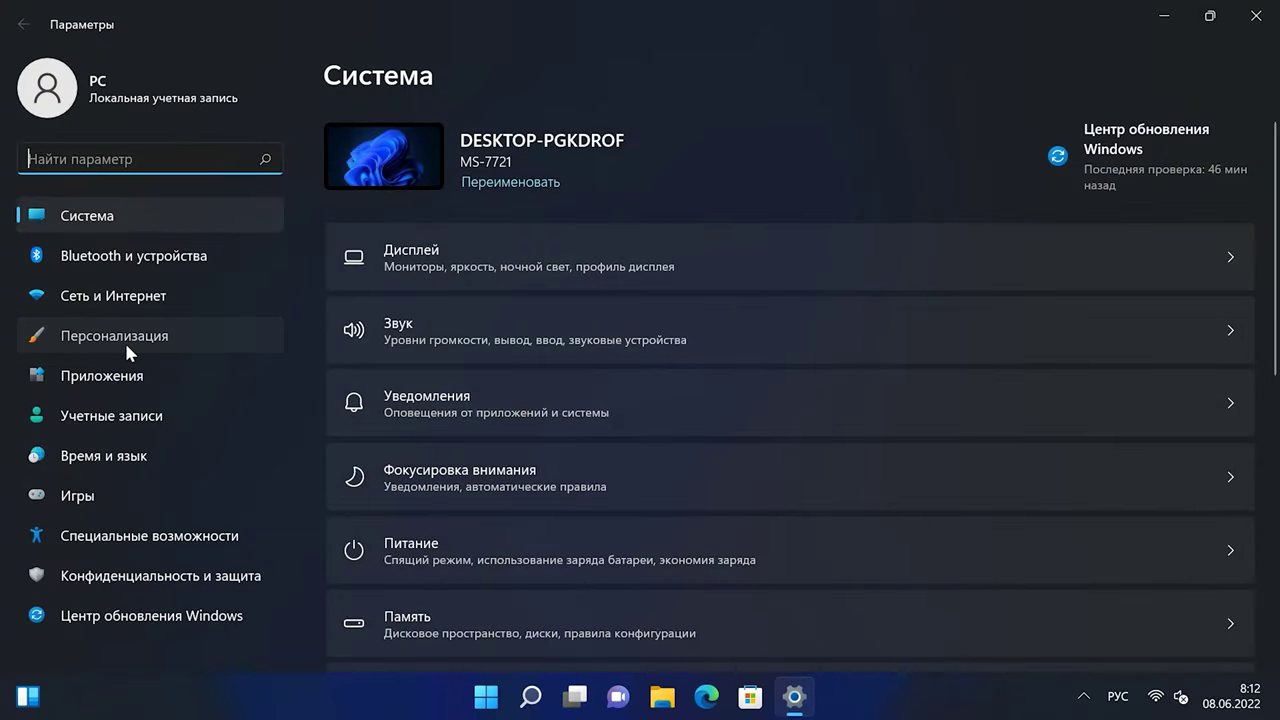
pyautogui.click(88, 347)
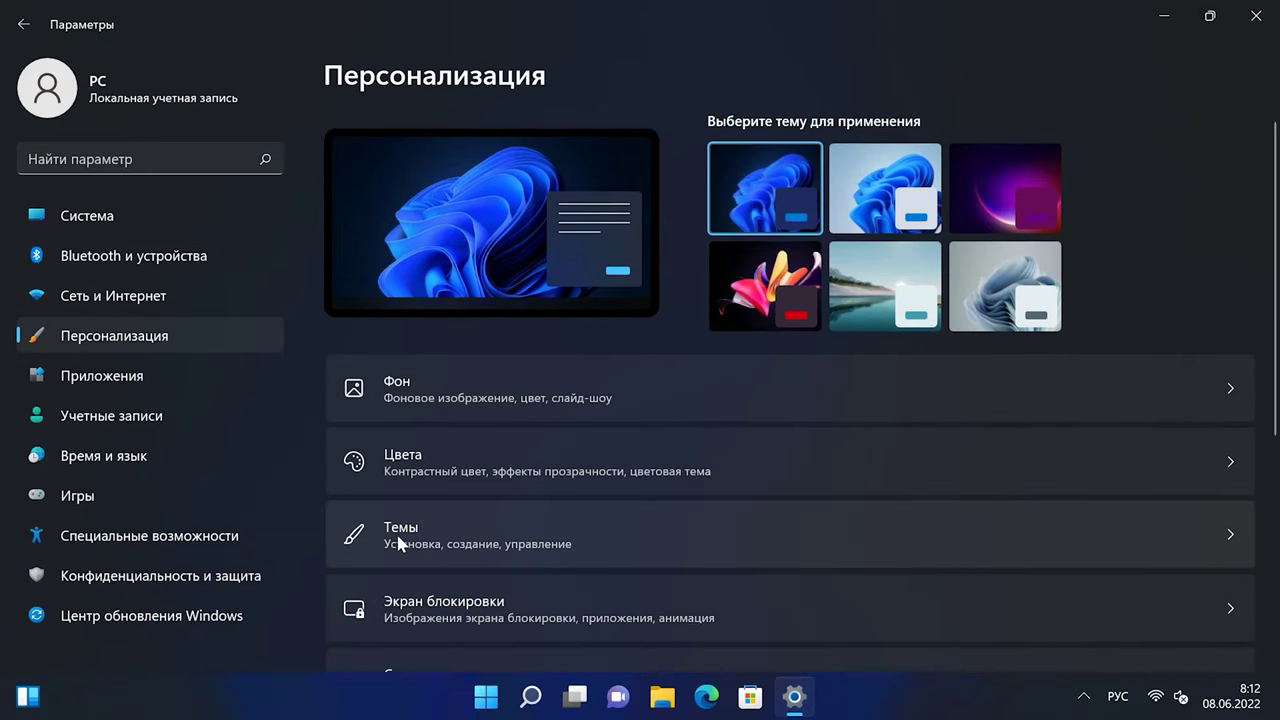
pyautogui.click(420, 543)
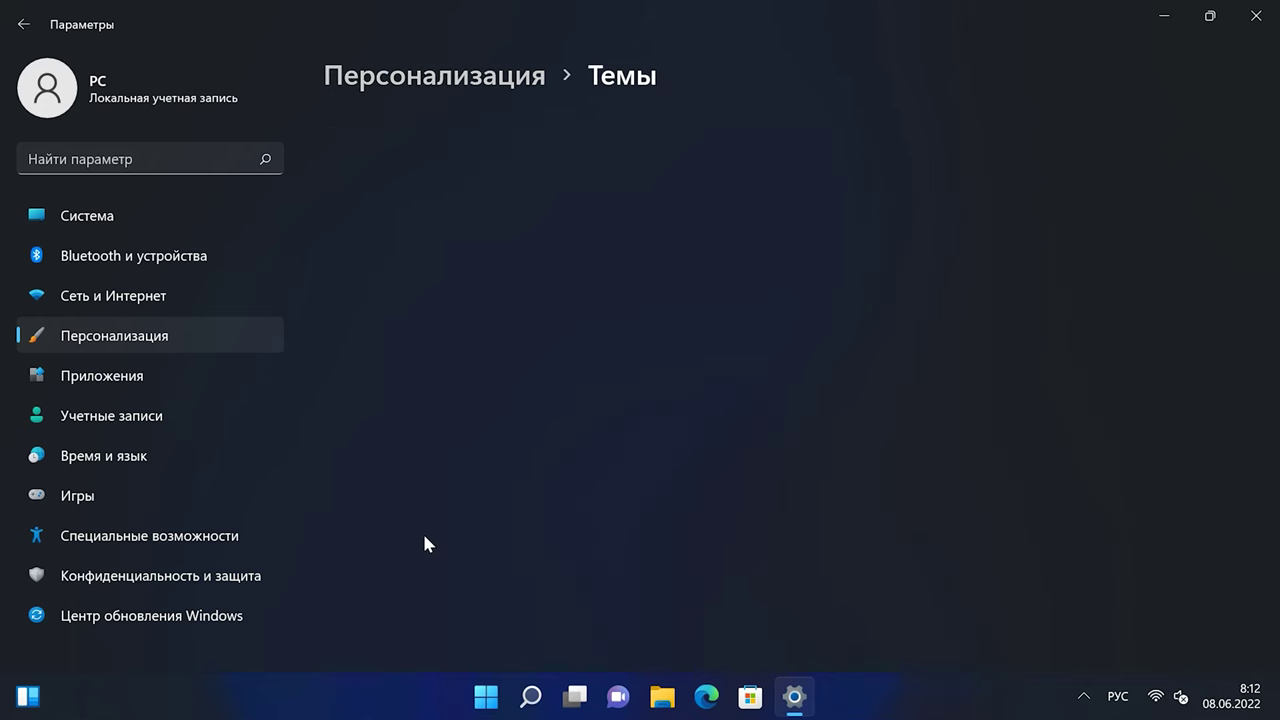
pyautogui.scroll(-2, 925, 457)
pyautogui.scroll(-3, 925, 455)
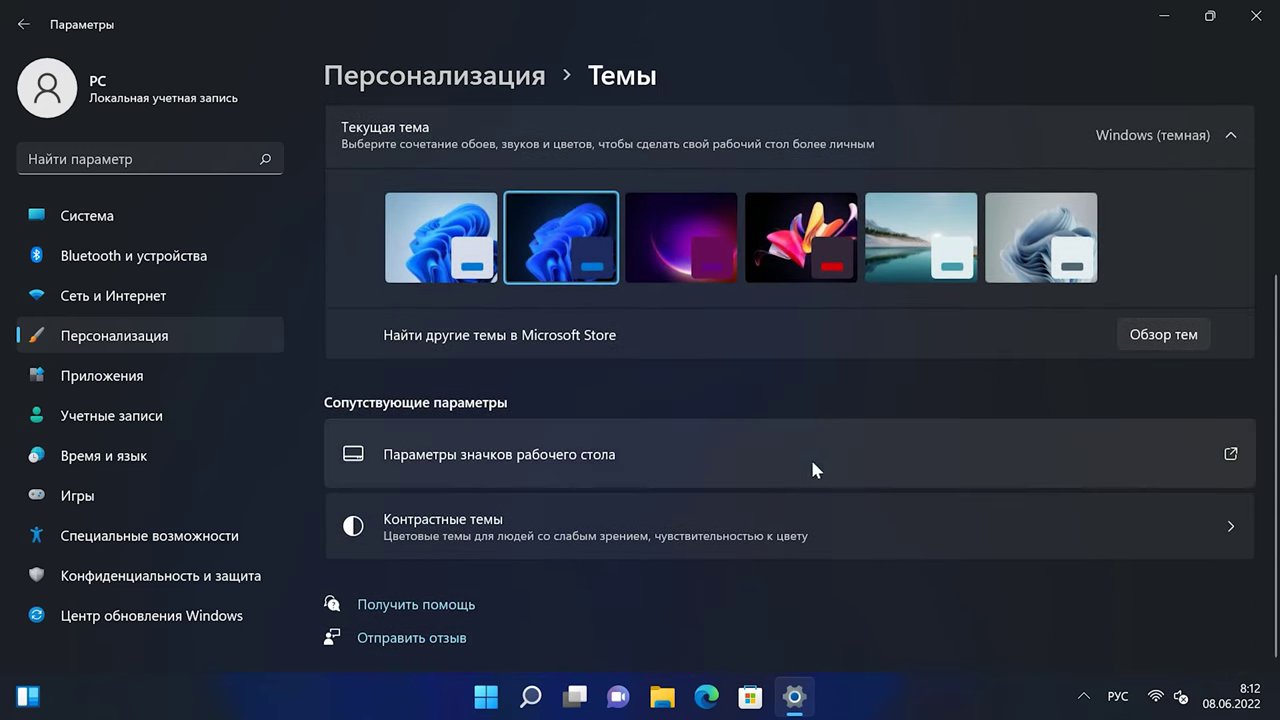
pyautogui.click(1235, 456)
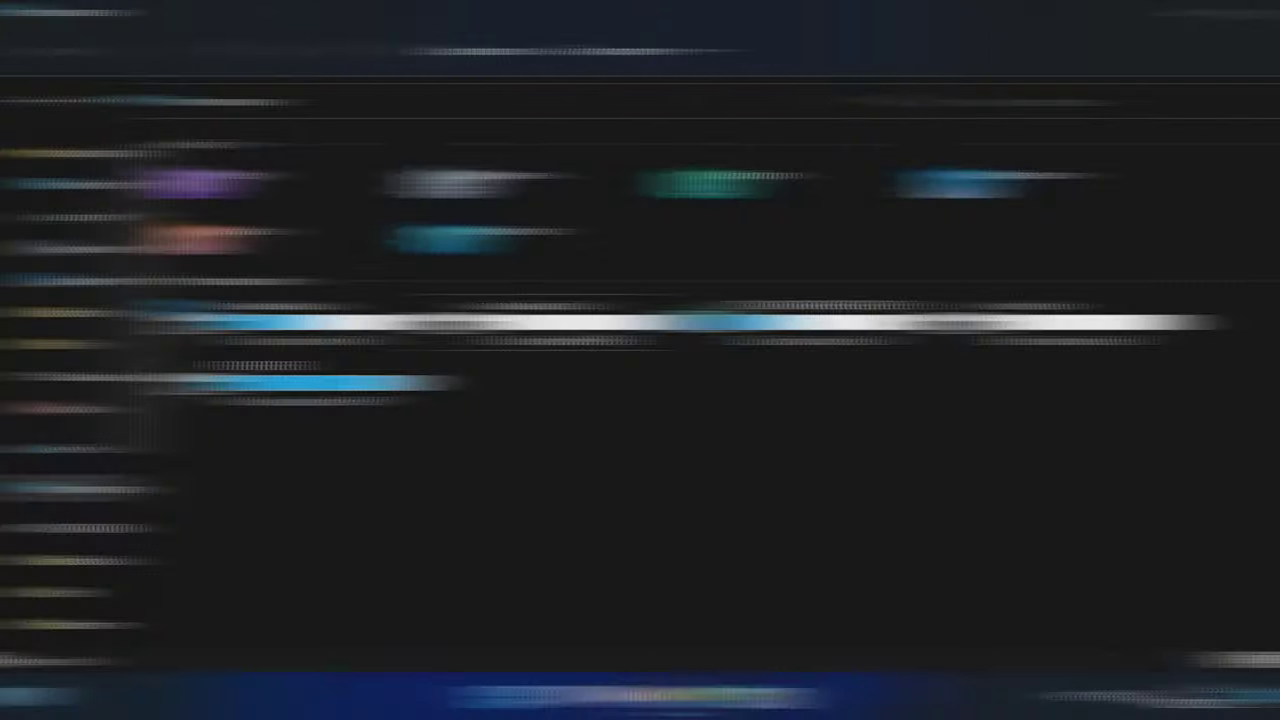
# - Permanently delete all four folders on Локальный диск (D:), applying the system-file confirmation to all current items, and close the window
pyautogui.doubleClick(520, 298)
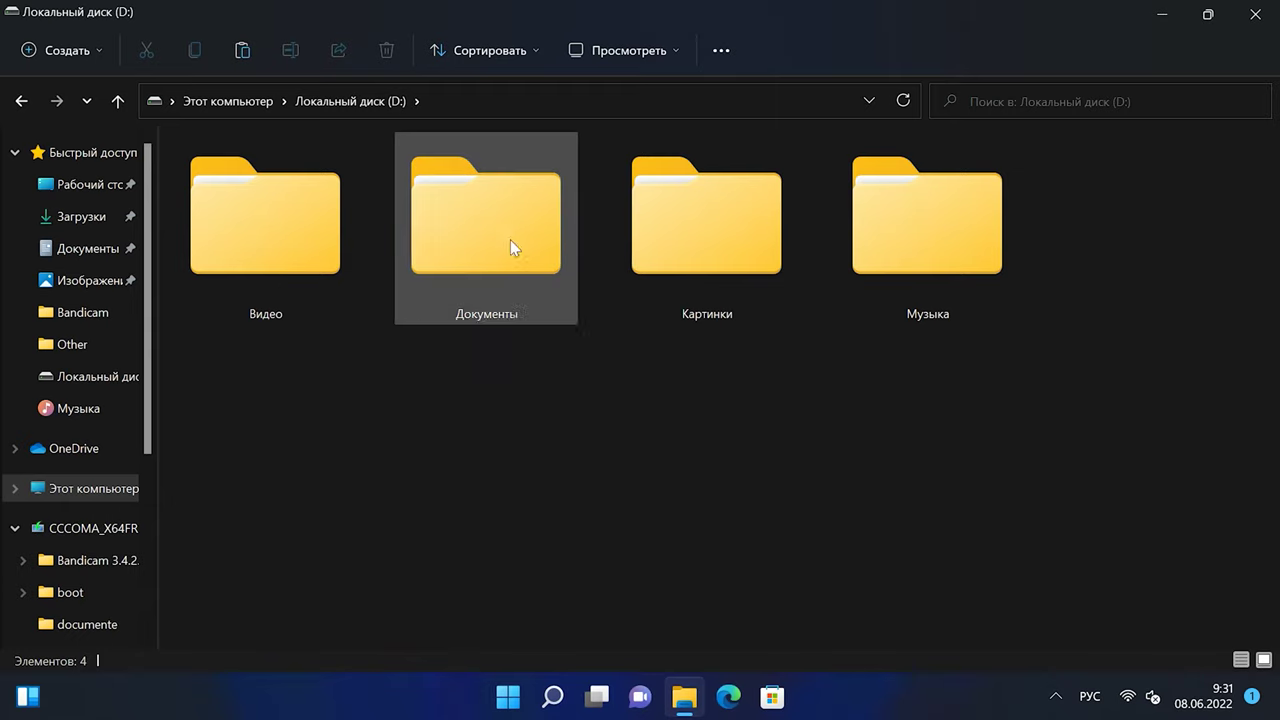
pyautogui.moveTo(1148, 252); pyautogui.dragTo(262, 400)
pyautogui.hotkey('shift', 'Delete')
pyautogui.click(716, 364)
pyautogui.click(540, 386)
pyautogui.click(600, 414)
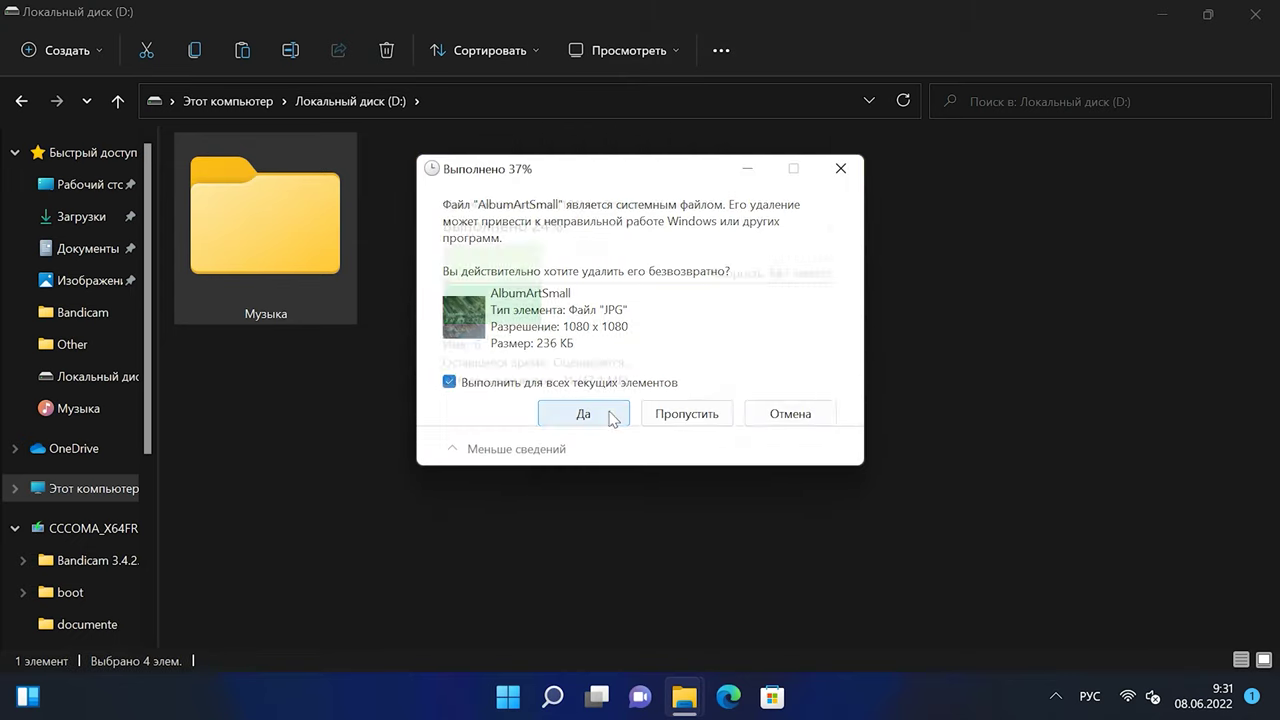
pyautogui.click(1255, 14)
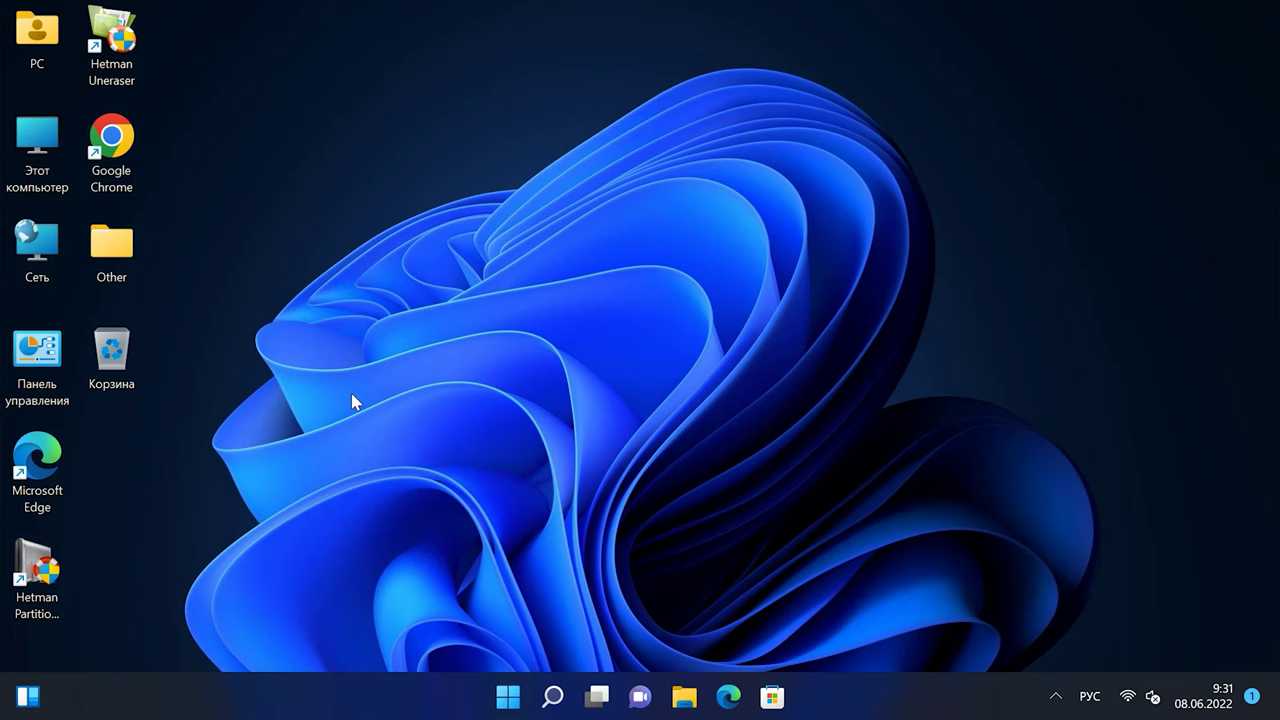
# - Launch Hetman Partition Recovery and run a quick scan (Быстрое сканирование) of Локальный диск (D:) with the wizard
pyautogui.doubleClick(37, 580)
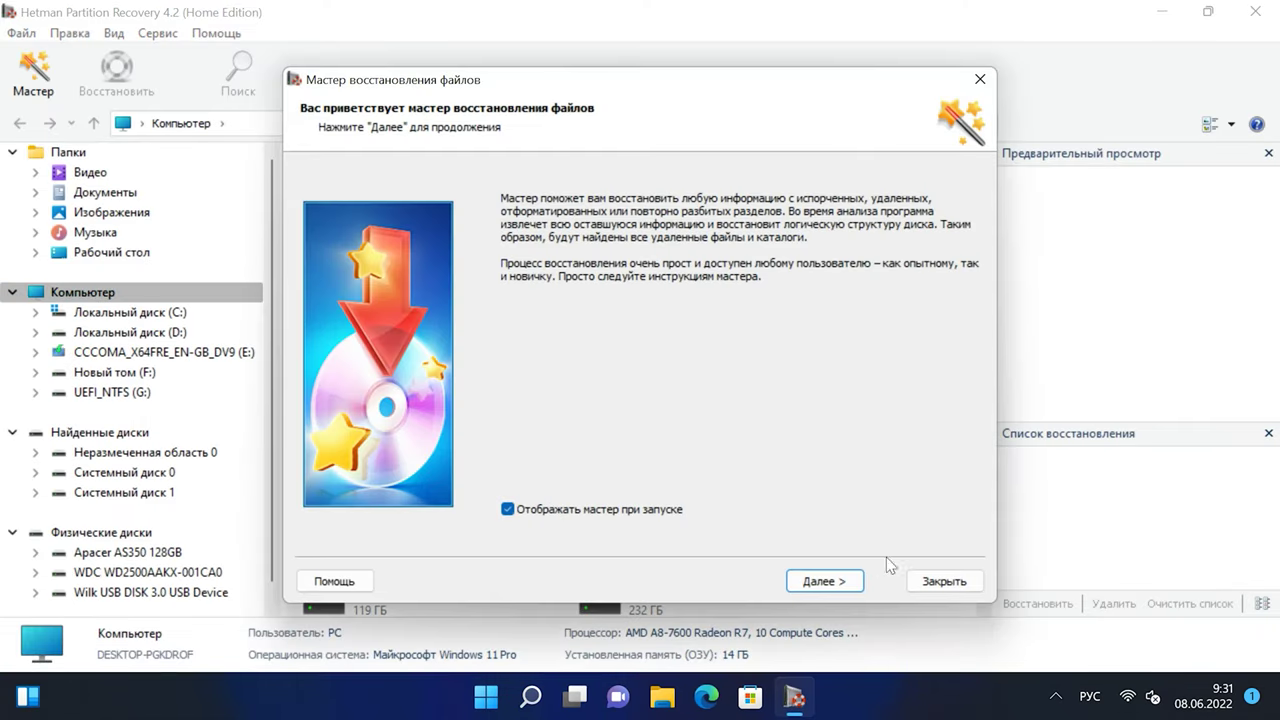
pyautogui.click(830, 581)
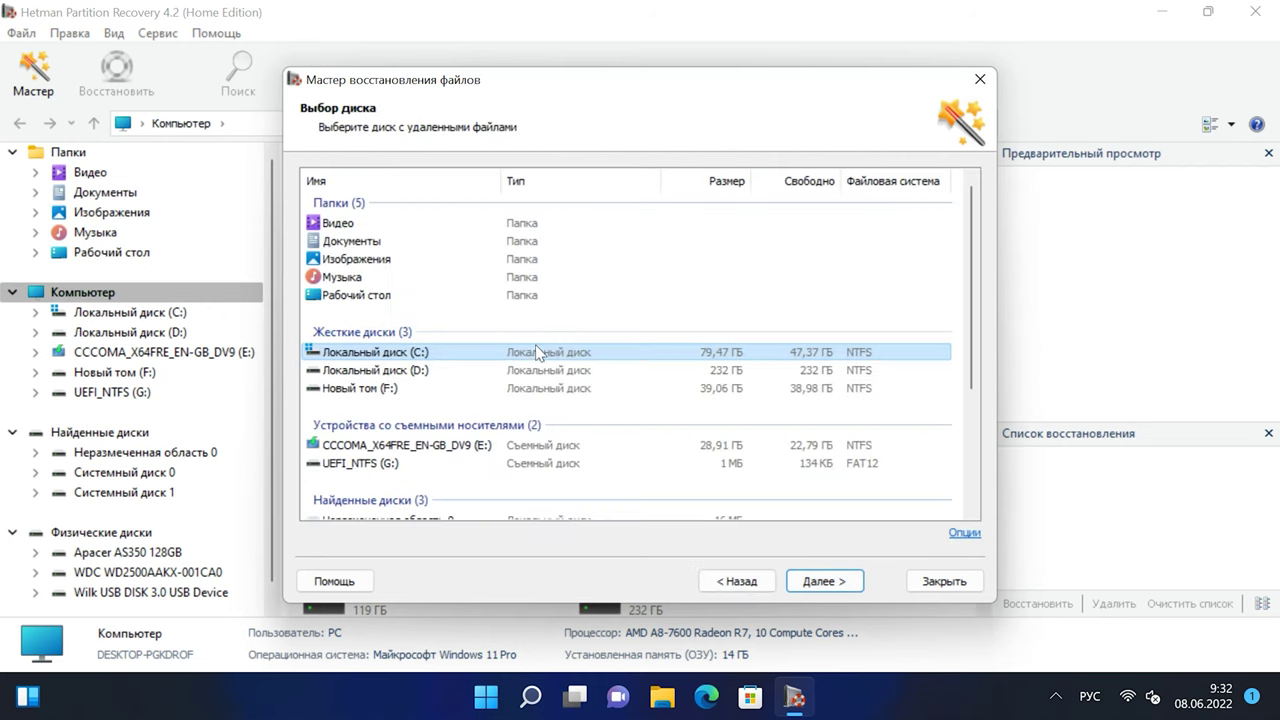
pyautogui.click(390, 370)
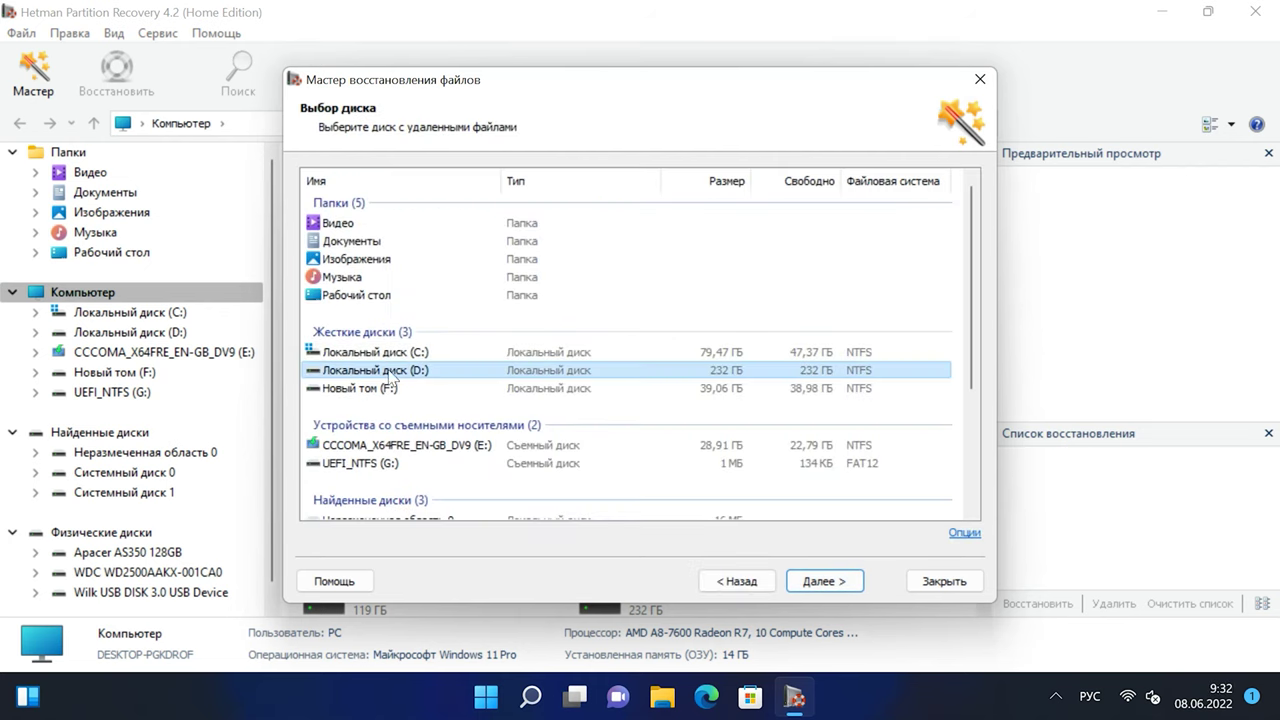
pyautogui.click(841, 586)
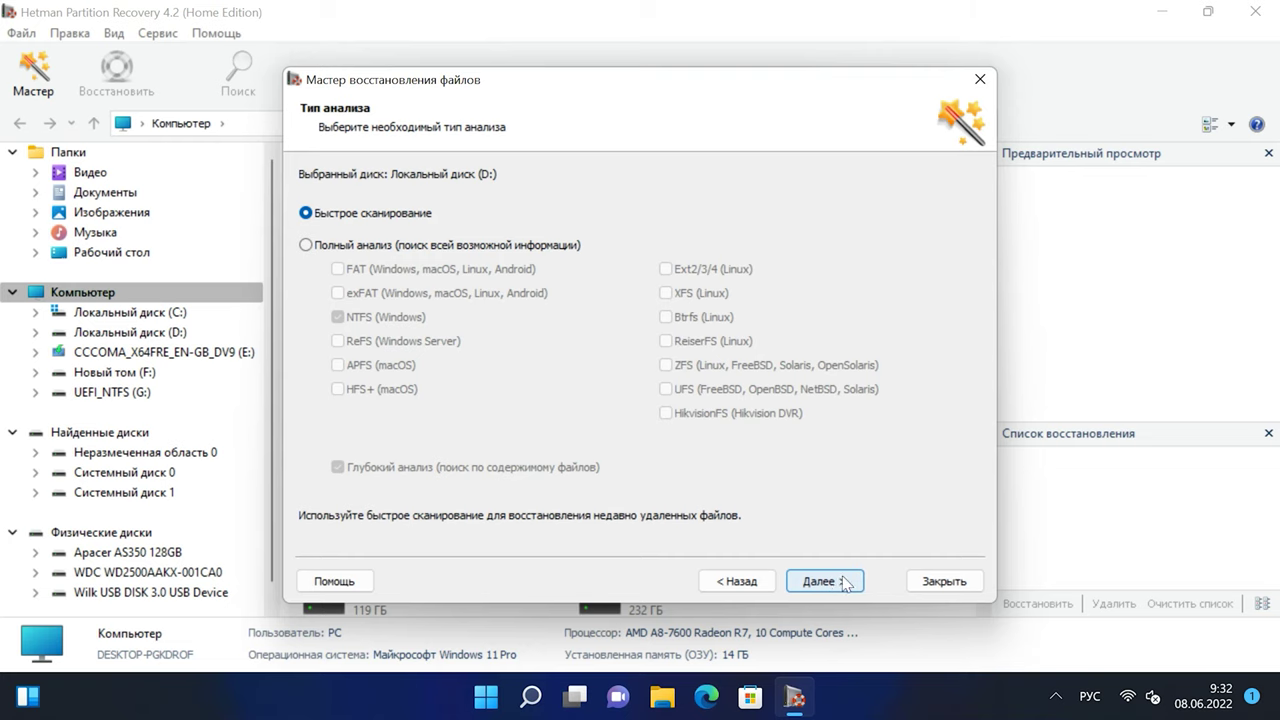
pyautogui.click(841, 586)
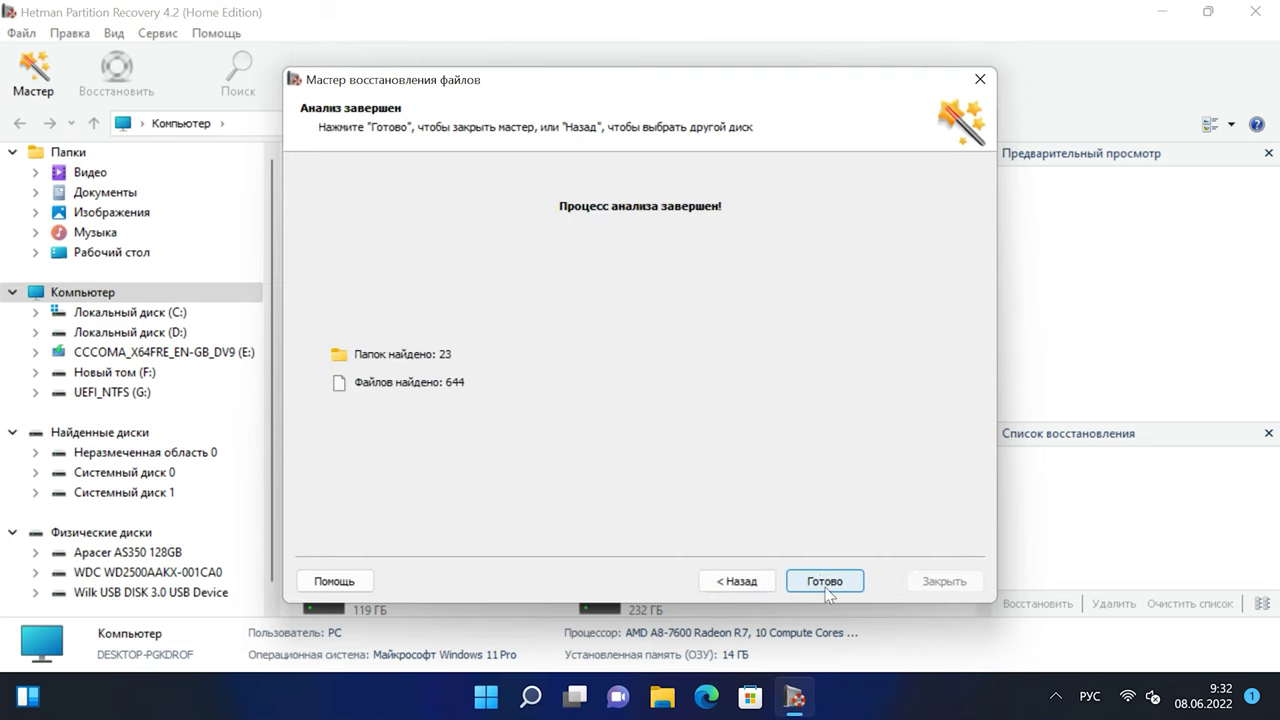
pyautogui.click(822, 581)
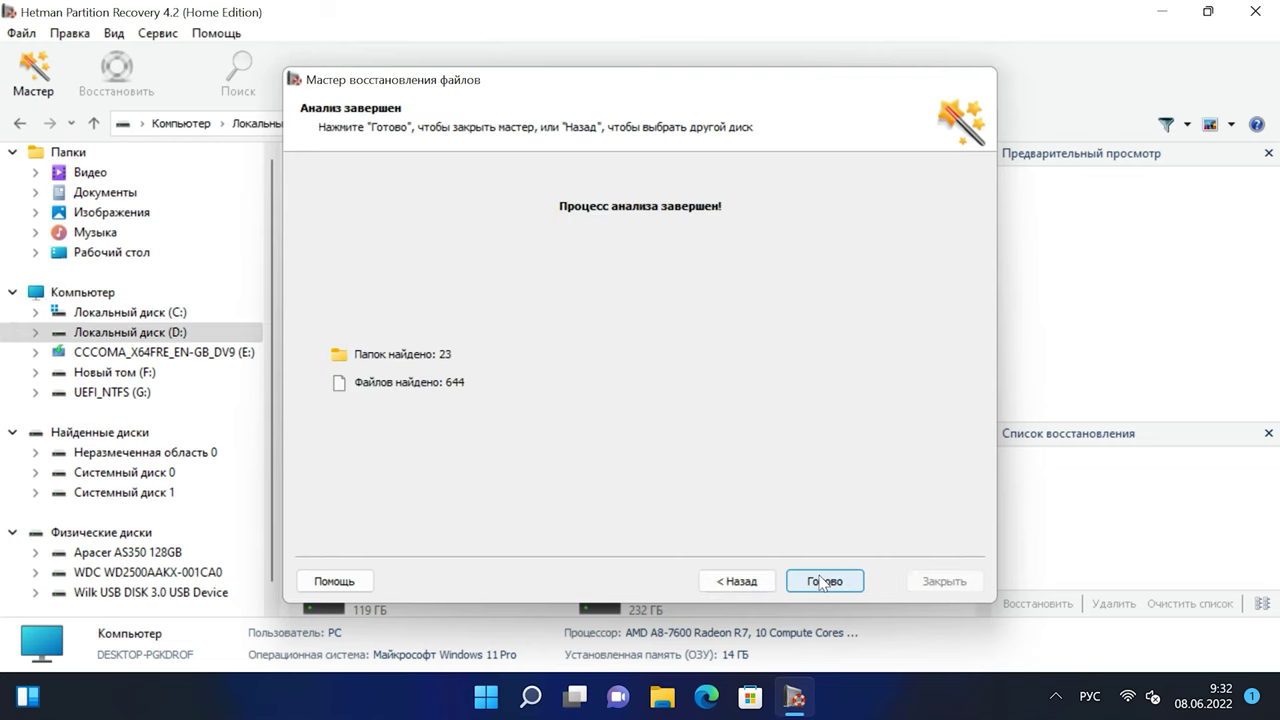
# - Hide the recovery list and examine the contents of the deleted Видео and Документы folders on drive D:
pyautogui.click(1268, 433)
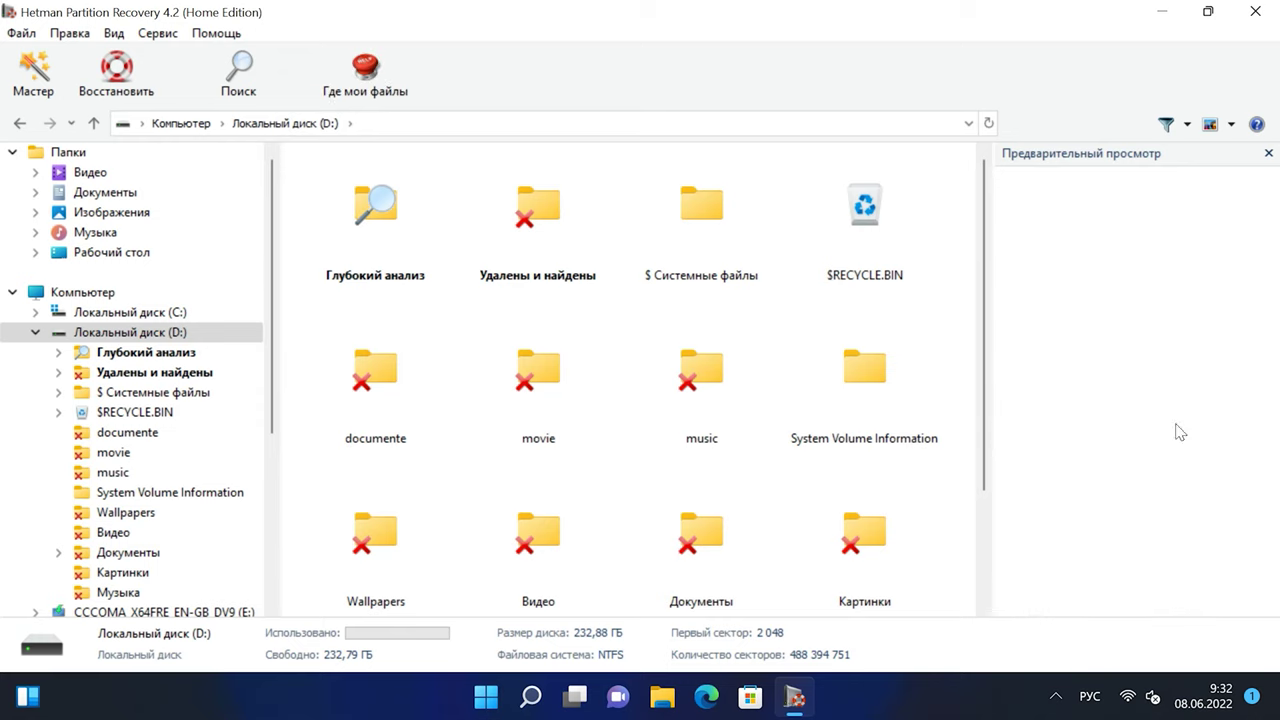
pyautogui.scroll(-1, 735, 375)
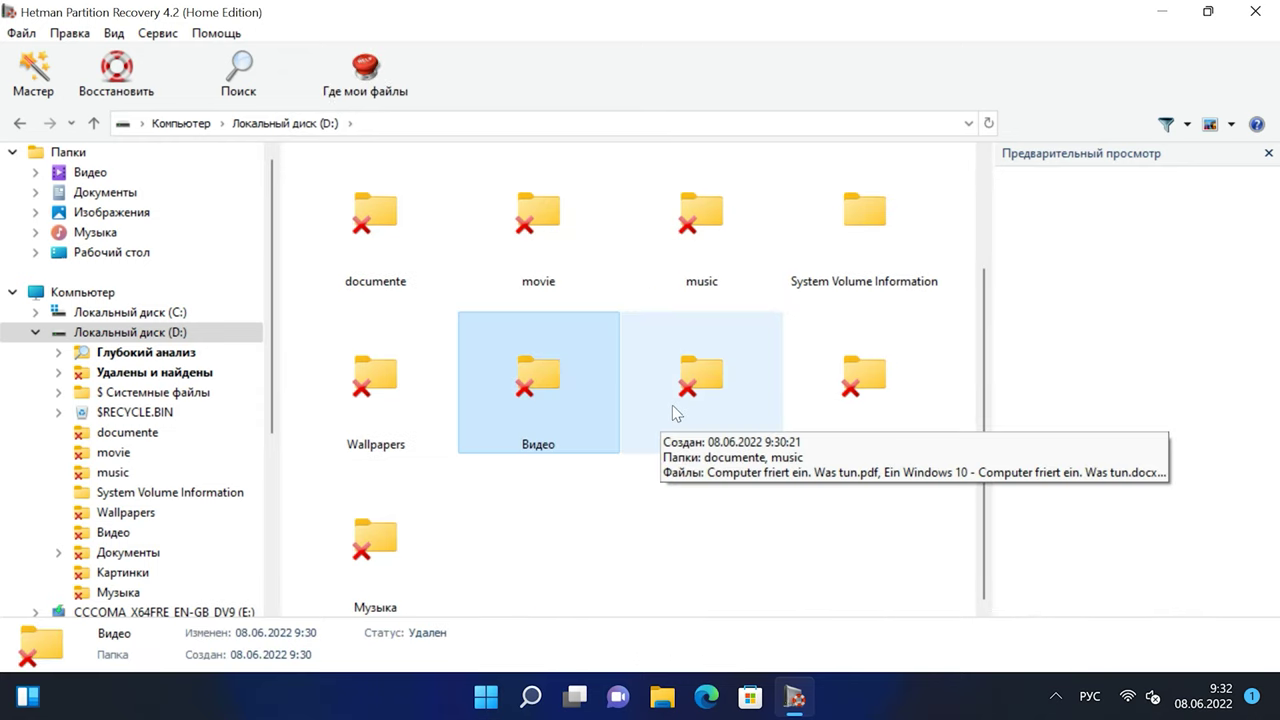
pyautogui.doubleClick(566, 394)
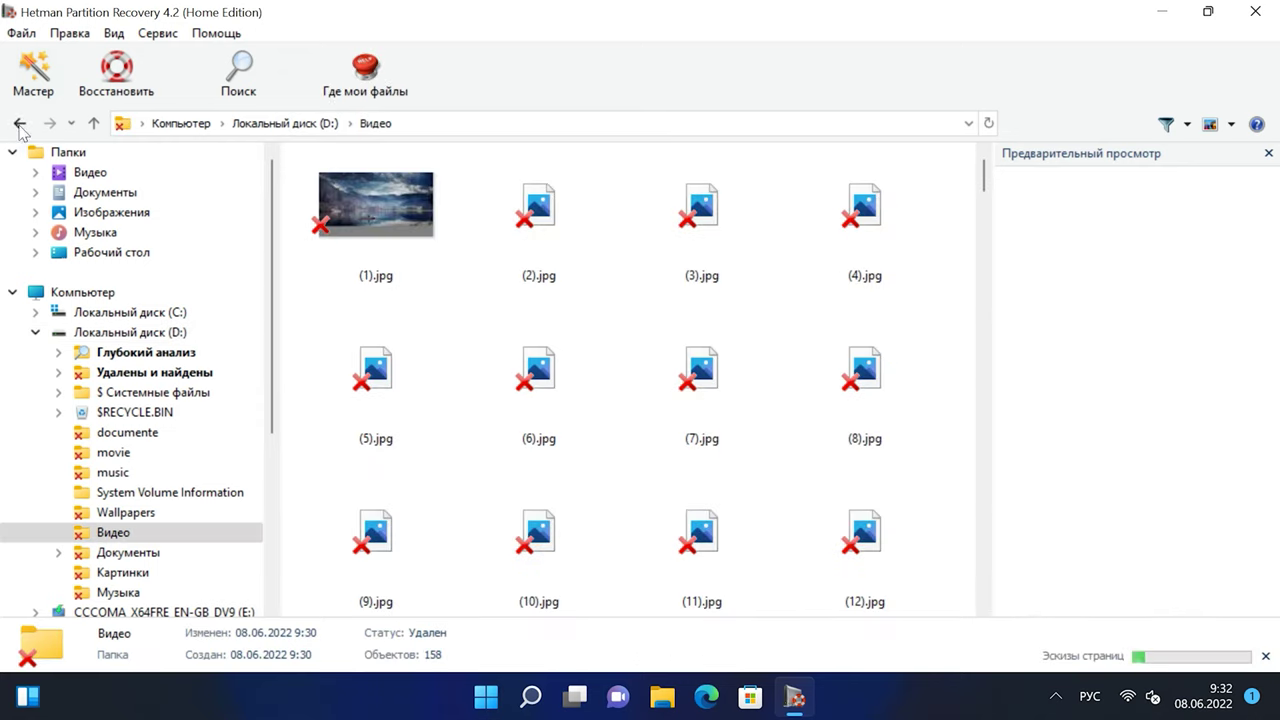
pyautogui.press('BackSpace')
pyautogui.scroll(-1, 721, 392)
pyautogui.click(721, 392)
pyautogui.doubleClick(721, 392)
pyautogui.scroll(-3, 700, 230)
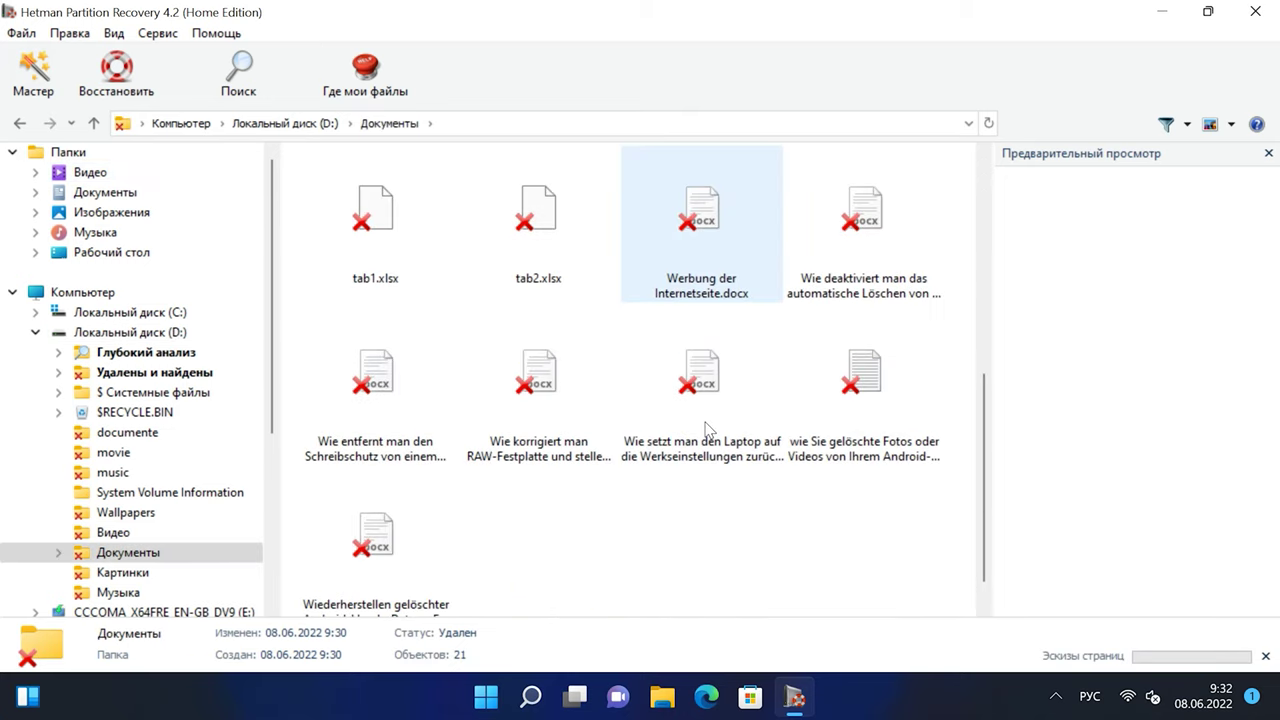
pyautogui.scroll(3, 471, 294)
pyautogui.press('BackSpace')
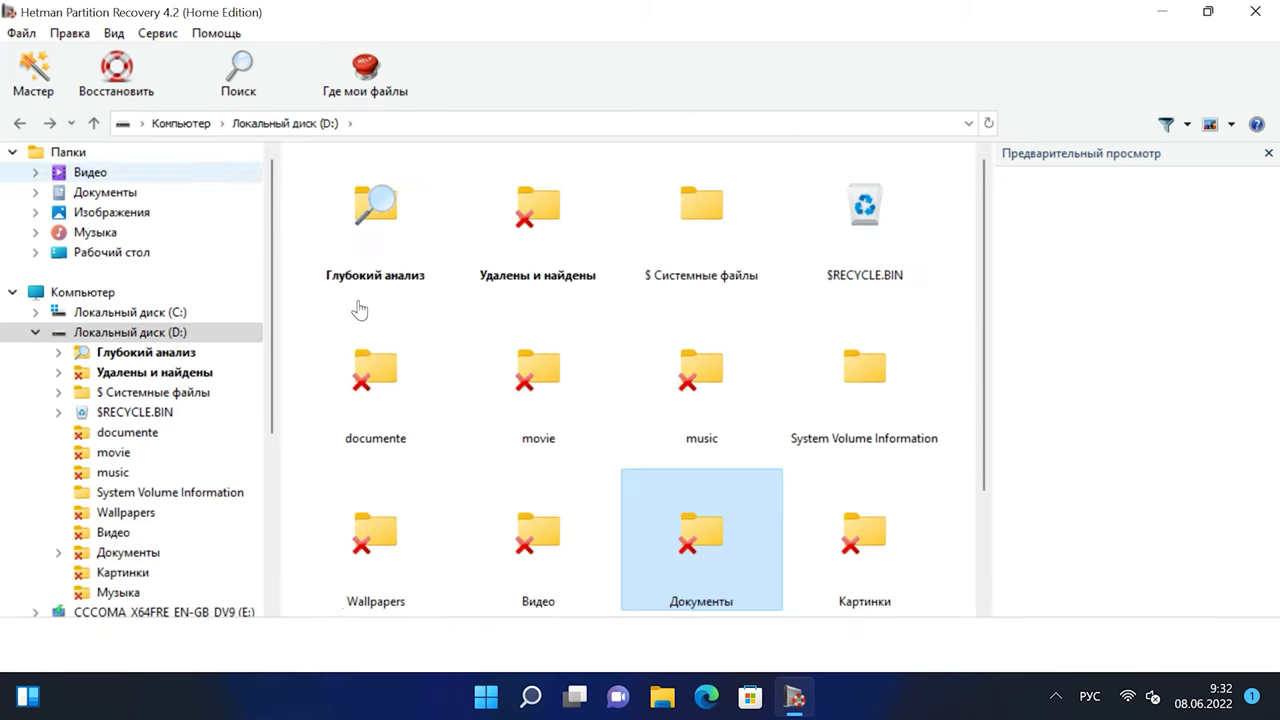
# - Preview the deleted image (3).jpg in the Картинки folder and return to the root of drive D:
pyautogui.doubleClick(869, 554)
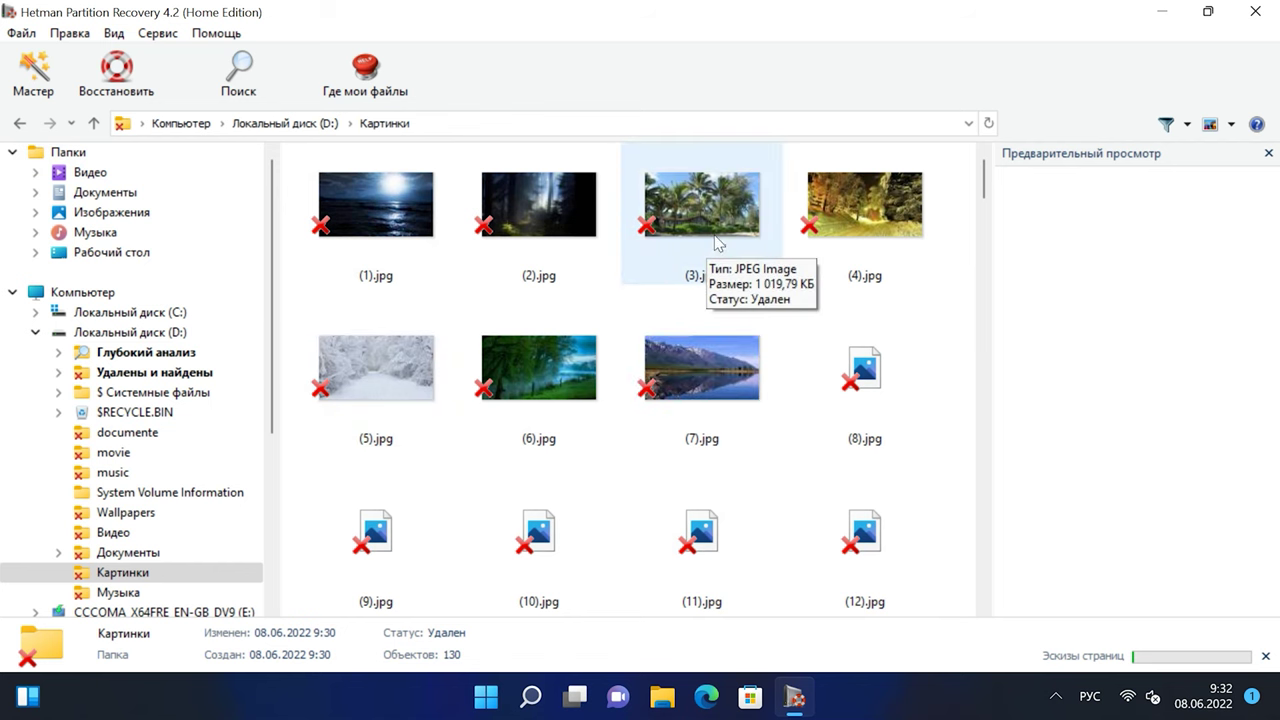
pyautogui.click(754, 245)
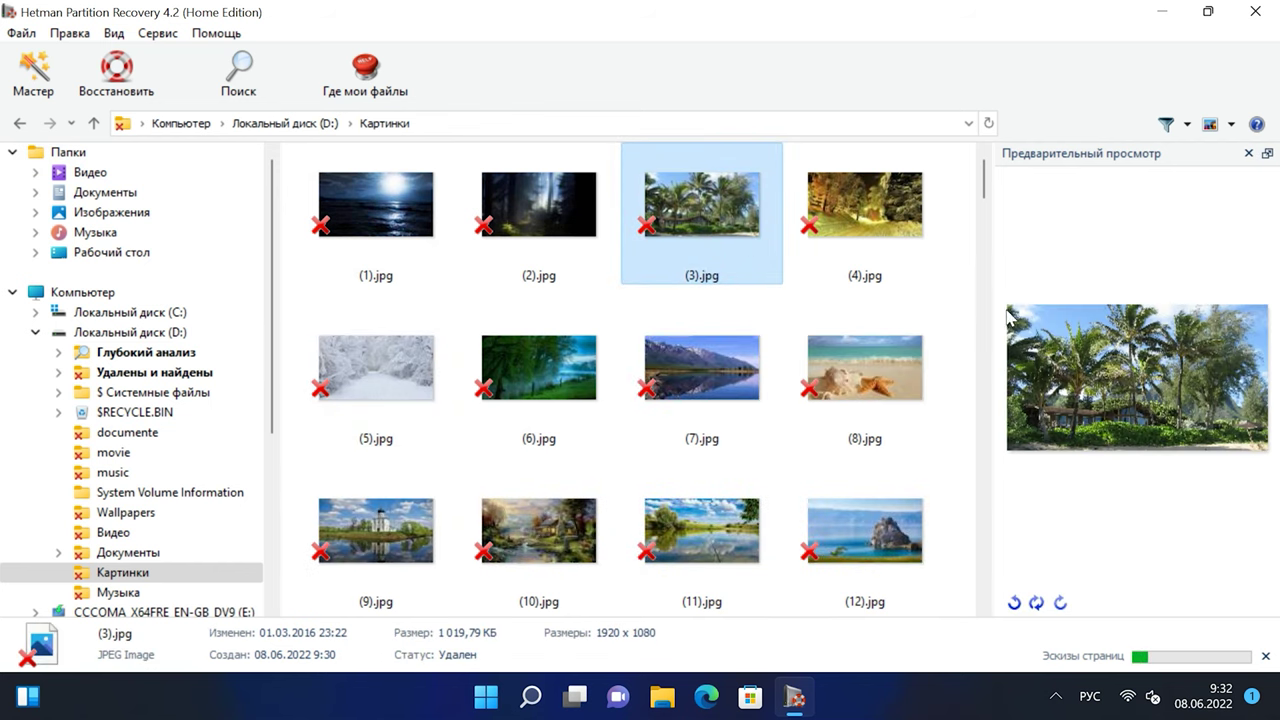
pyautogui.click(19, 123)
pyautogui.scroll(-2, 640, 520)
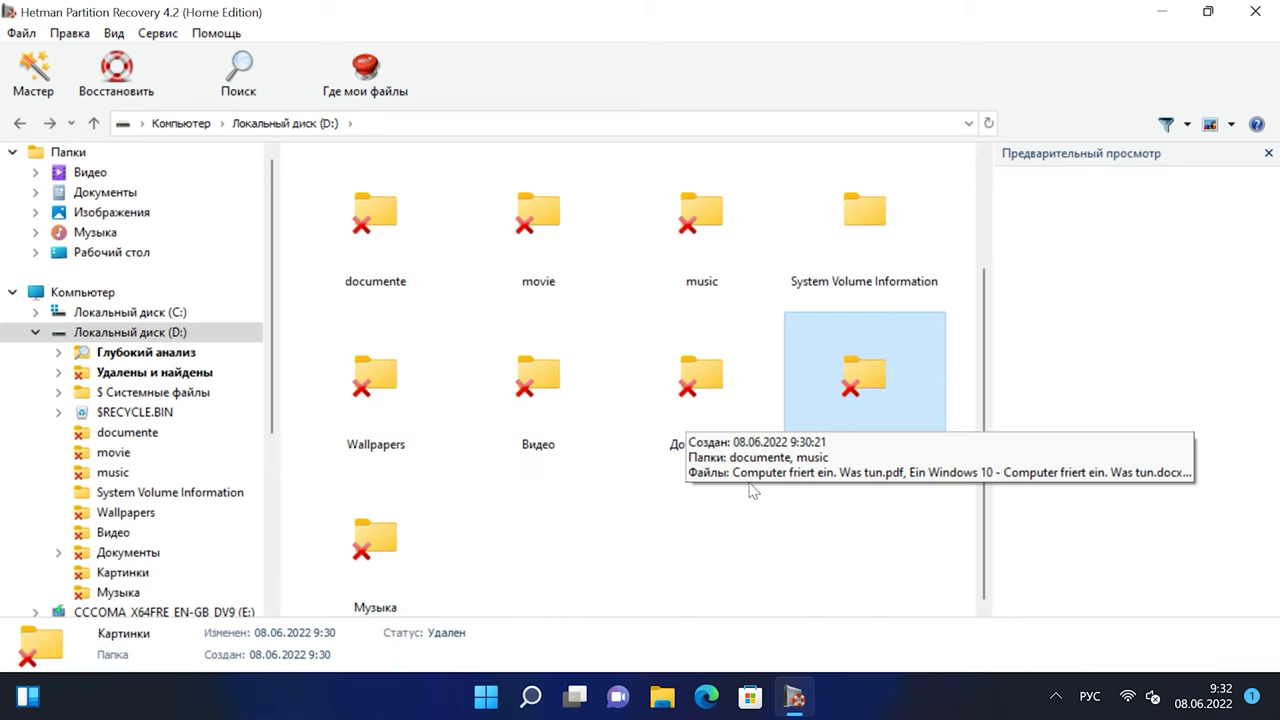
# - Show the recovery list (Список восстановления) and add the deleted Документы and Видео folders to it
pyautogui.click(127, 34)
pyautogui.moveTo(137, 60)
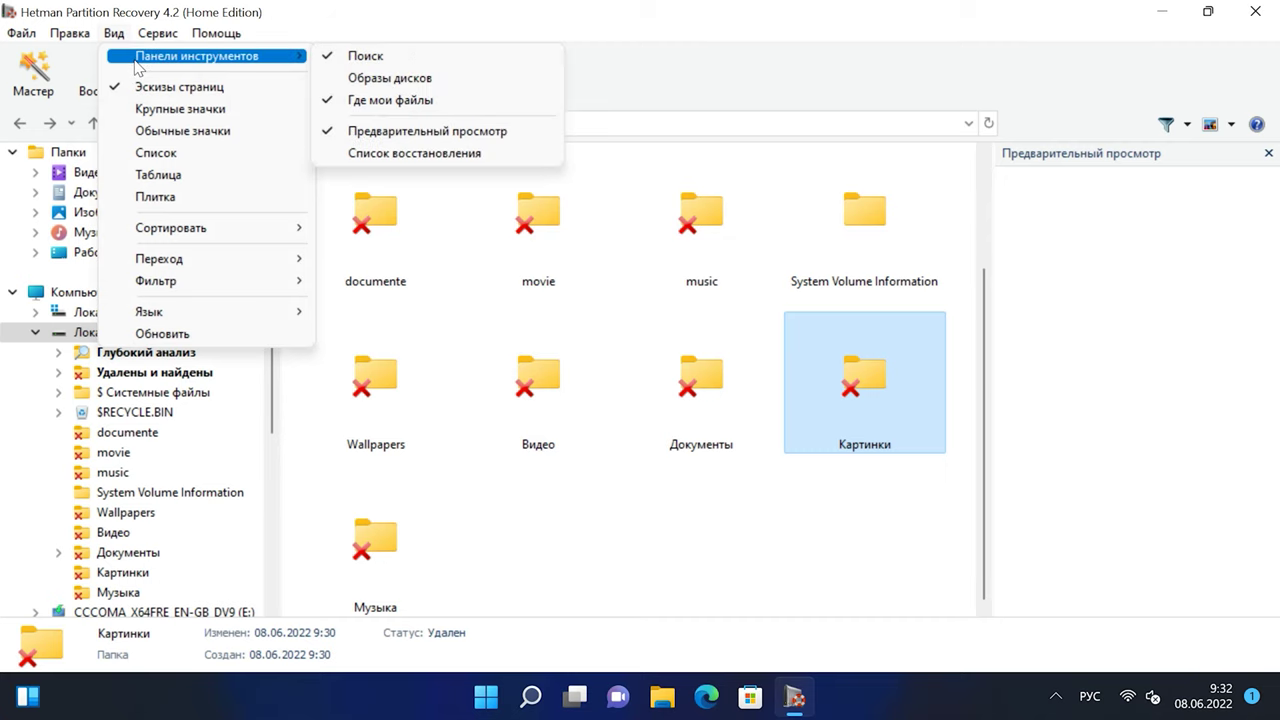
pyautogui.click(403, 153)
pyautogui.moveTo(701, 390); pyautogui.dragTo(1080, 547)
pyautogui.moveTo(523, 406); pyautogui.dragTo(1050, 540)
# - Recover the listed folders to the hard disk, saving them in a new folder on Локальный диск (C:)
pyautogui.click(1034, 603)
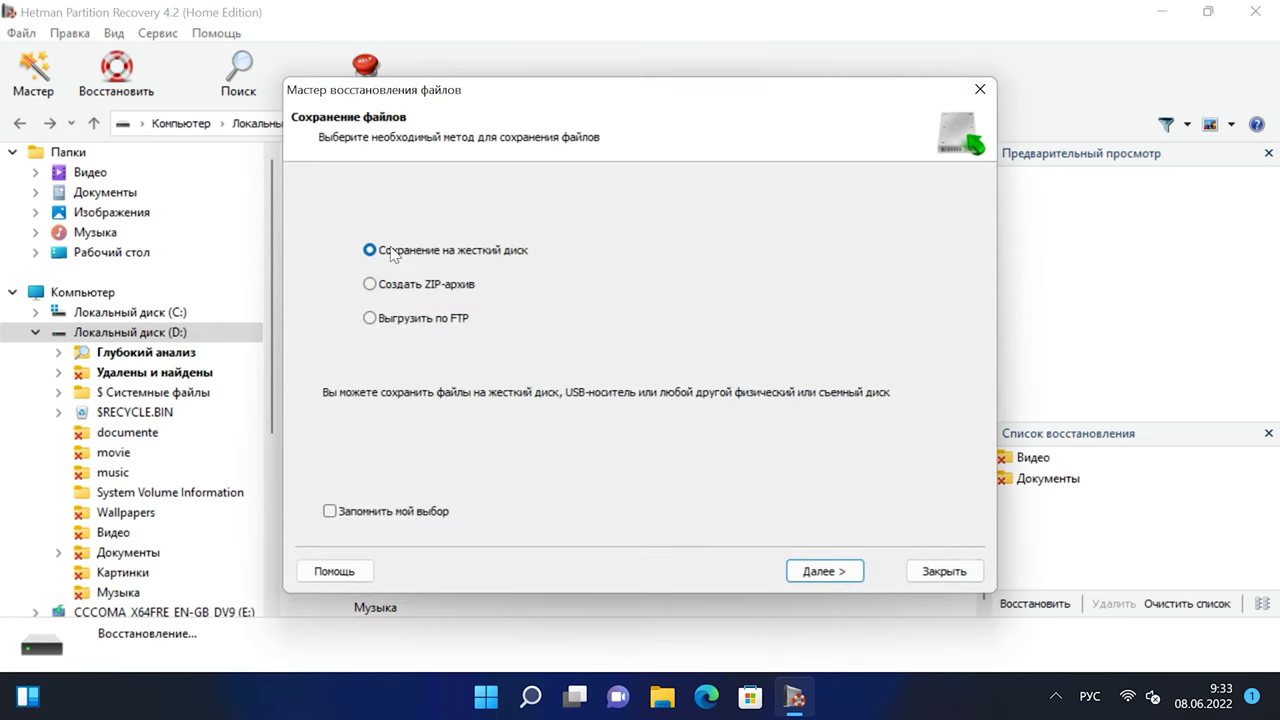
pyautogui.click(840, 571)
pyautogui.click(919, 234)
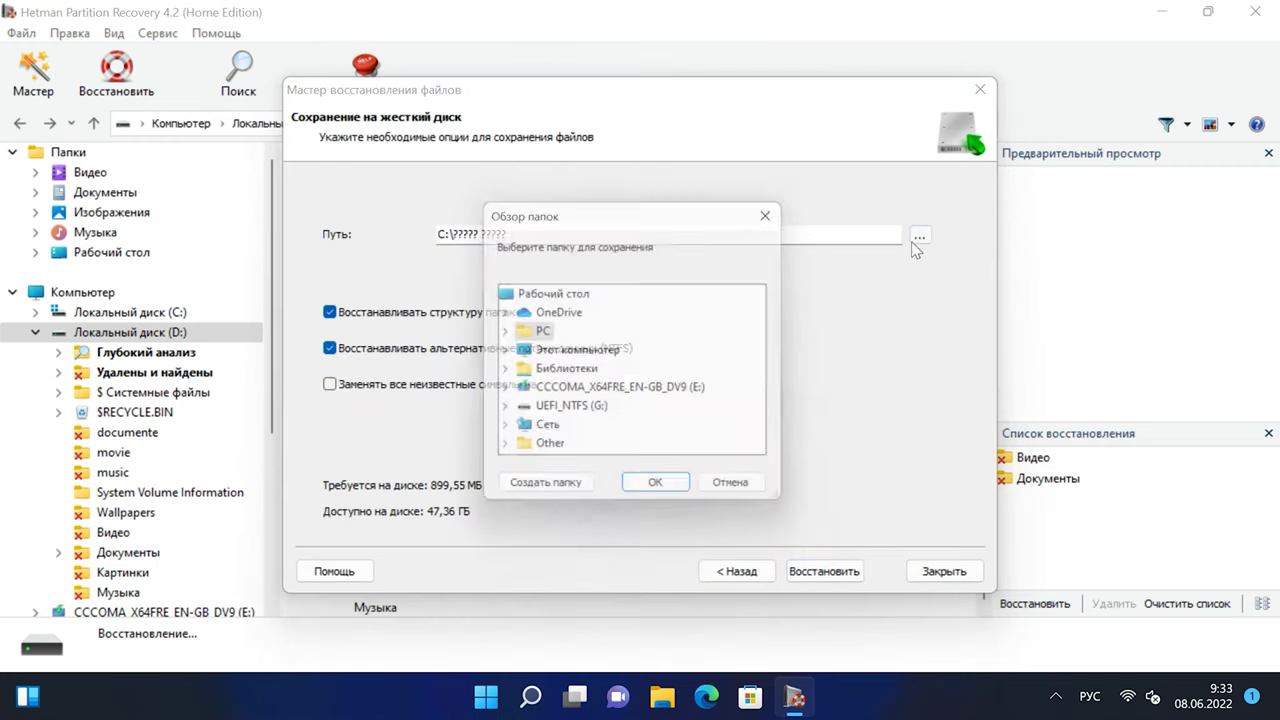
pyautogui.doubleClick(614, 354)
pyautogui.doubleClick(632, 438)
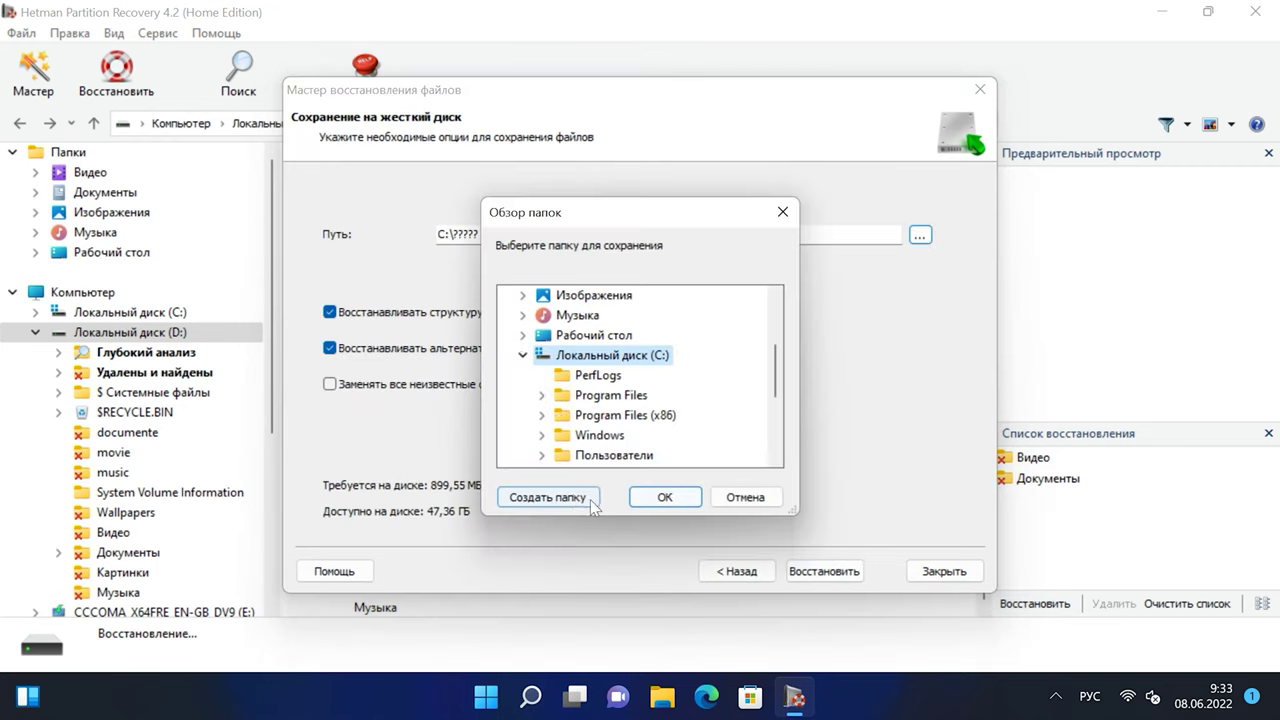
pyautogui.click(548, 497)
pyautogui.click(664, 497)
pyautogui.click(838, 566)
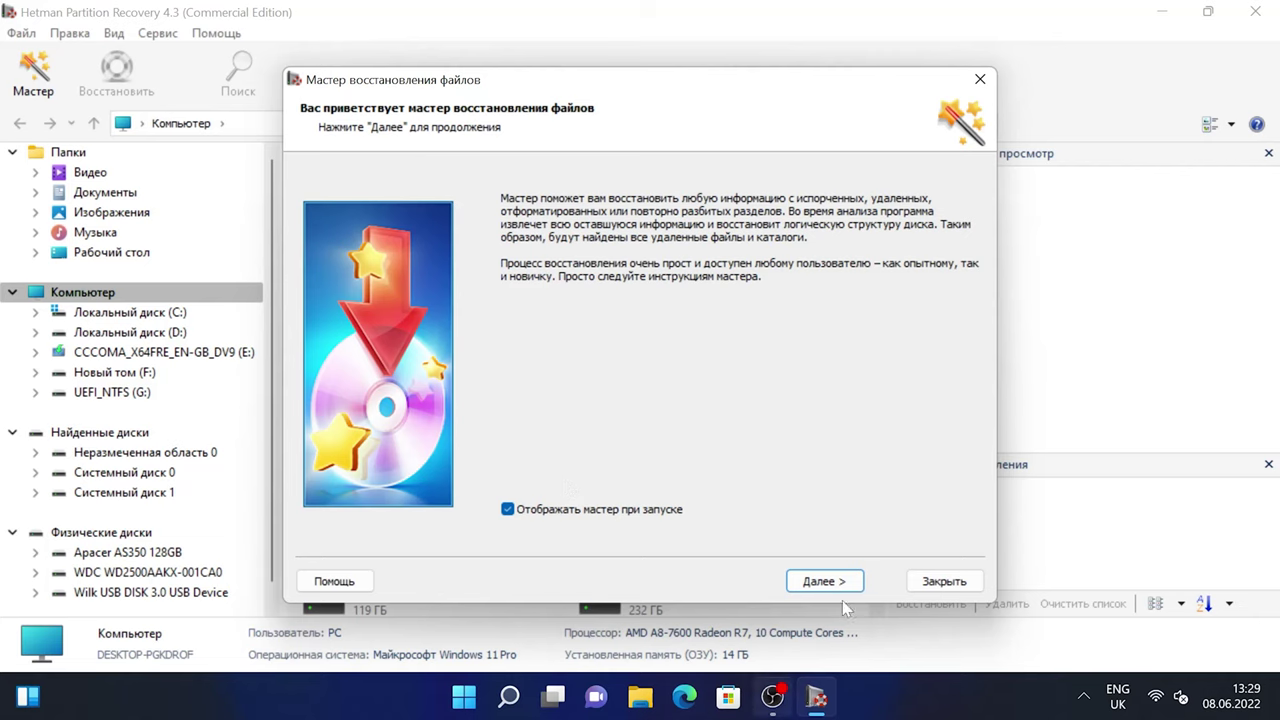
# - Complete the recovery wizard with Локальный диск (D:) as the disk and Быстрое сканирование as the analysis type
pyautogui.click(824, 581)
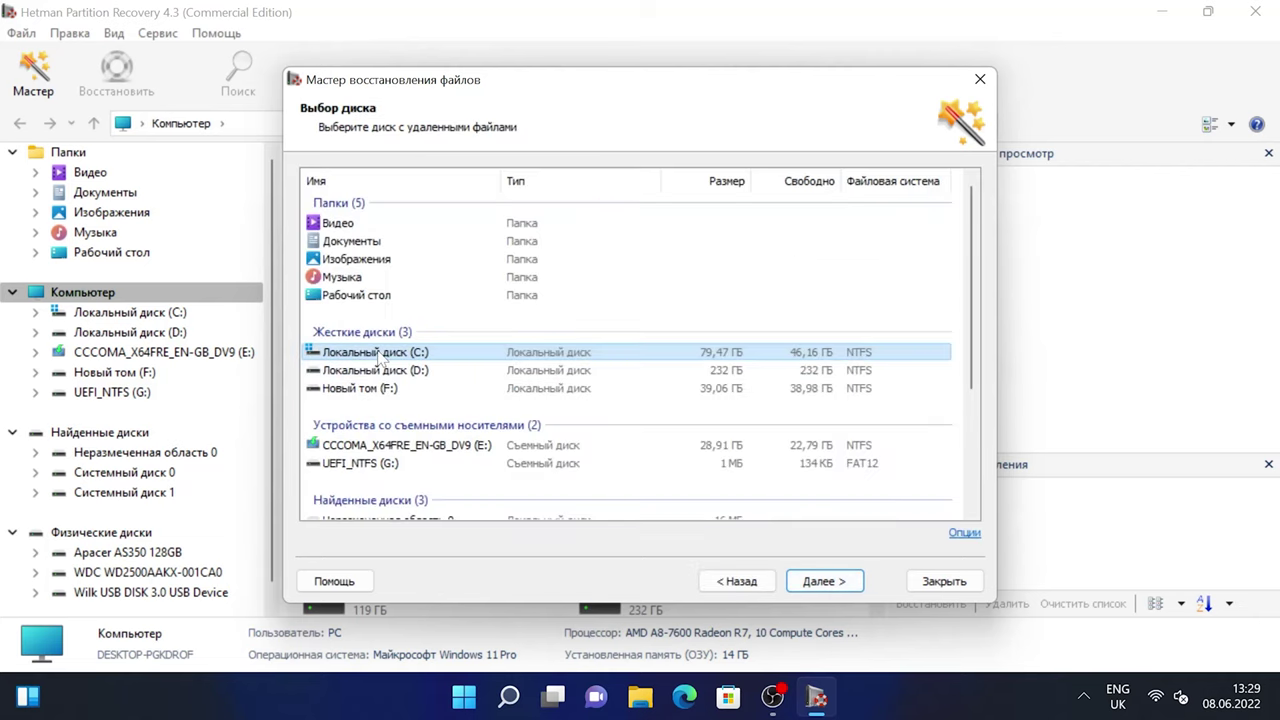
pyautogui.click(408, 370)
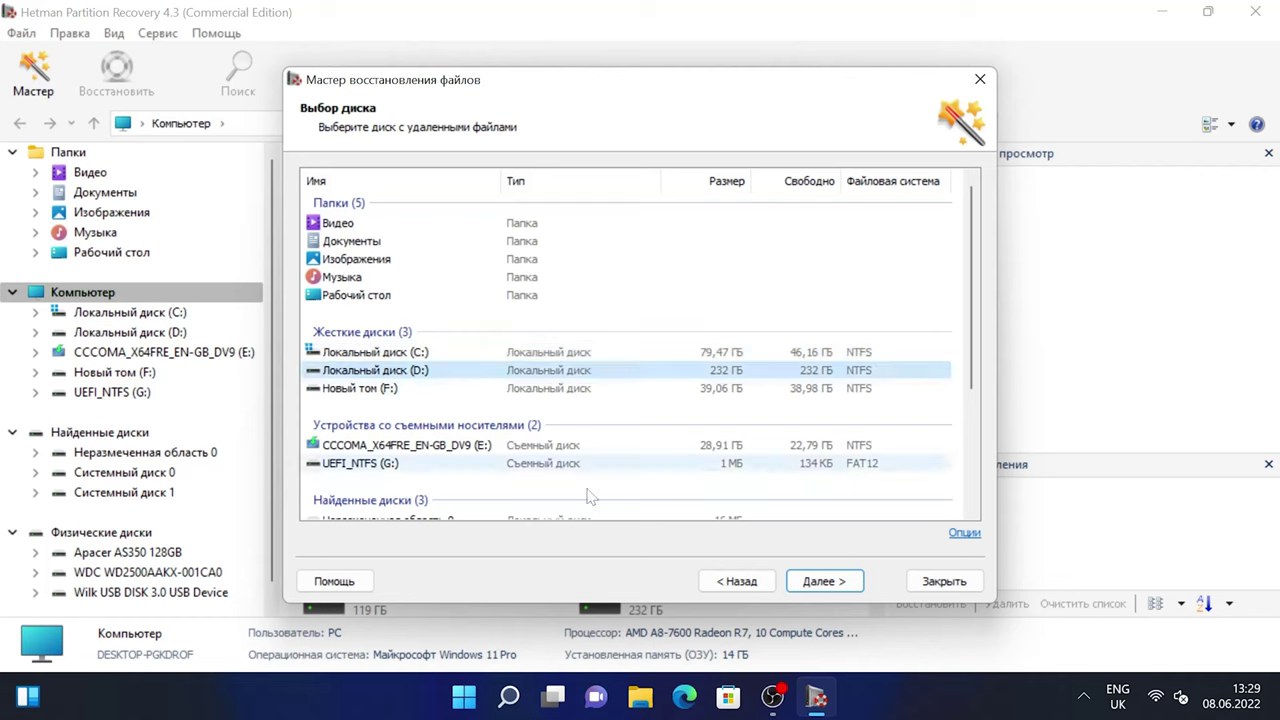
pyautogui.click(840, 586)
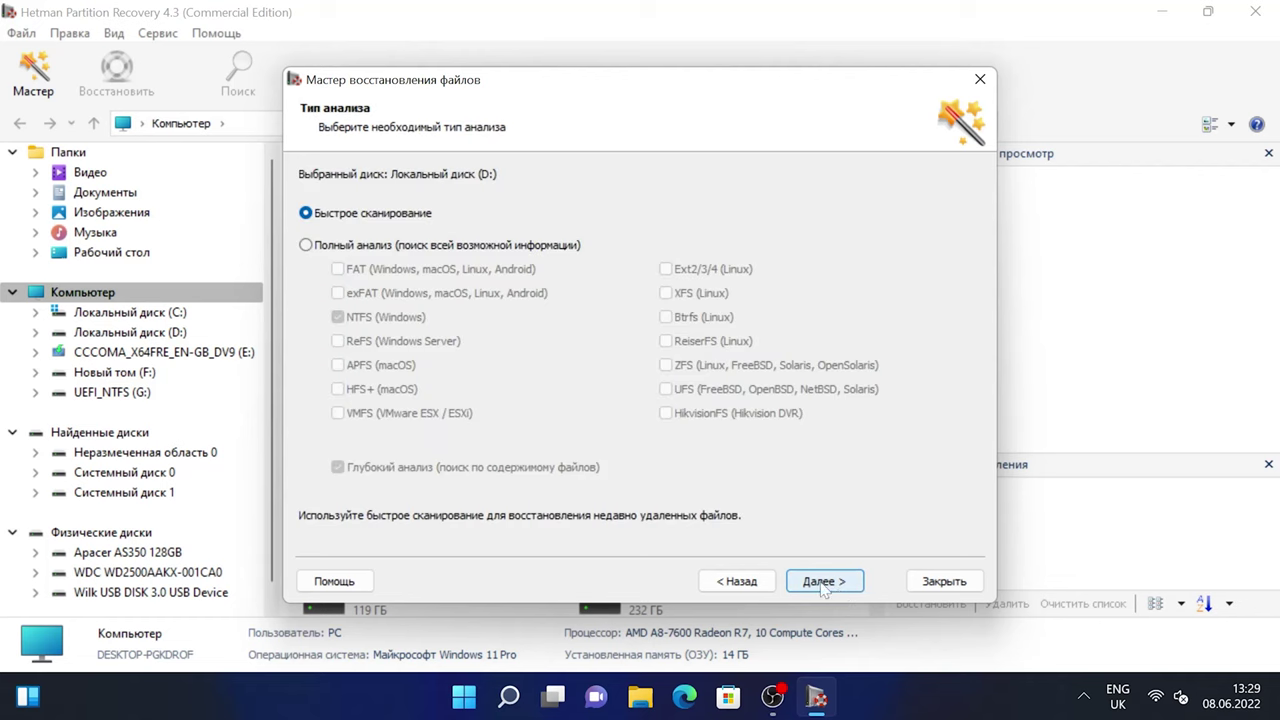
pyautogui.click(819, 584)
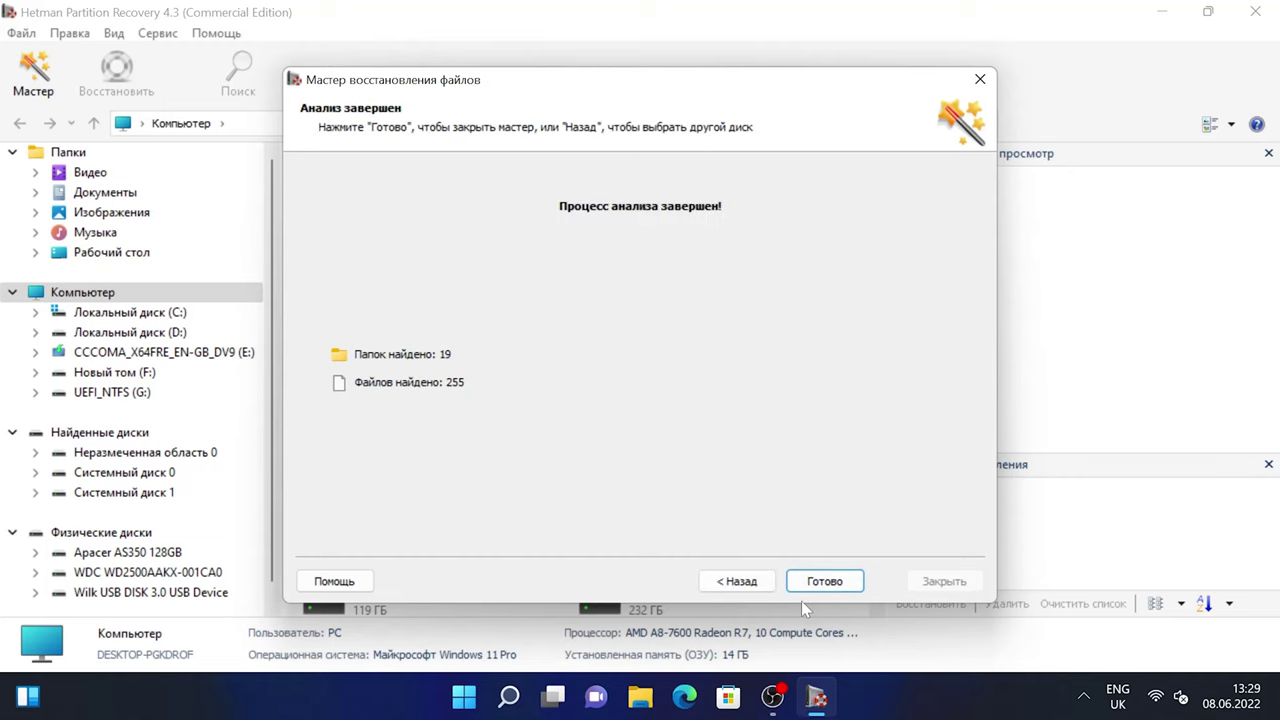
pyautogui.click(822, 584)
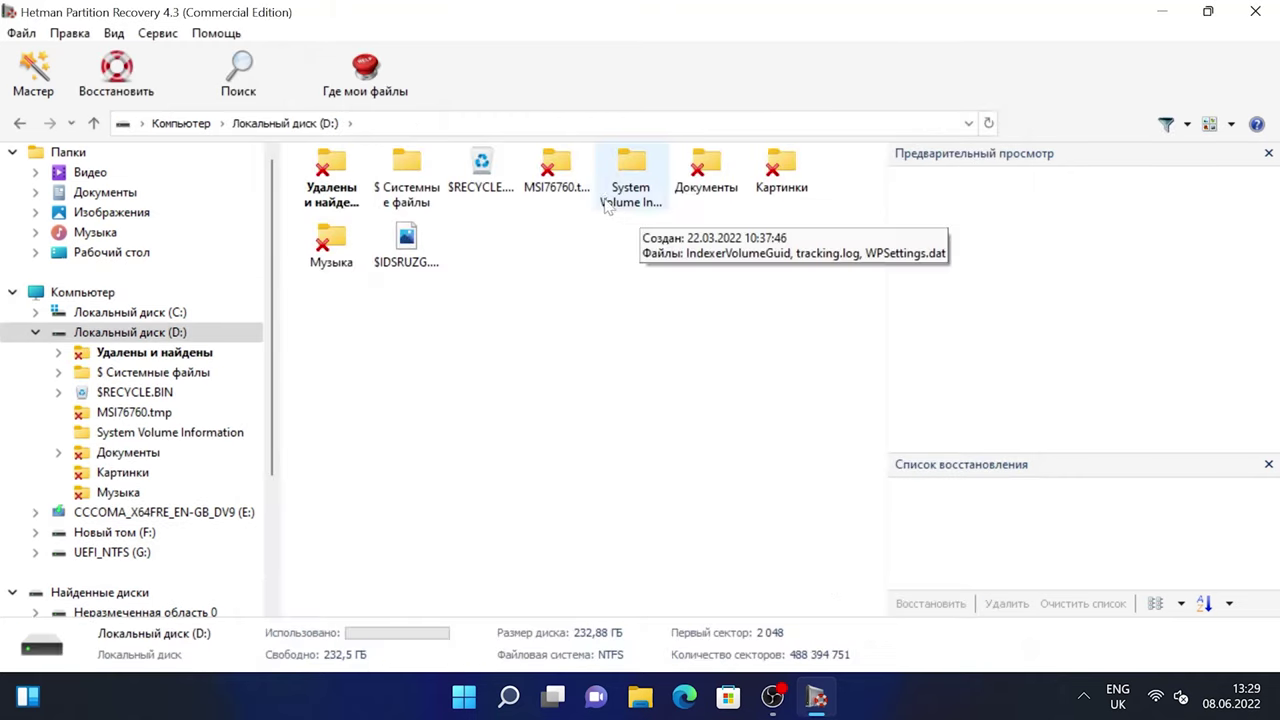
# - Open the first S-1-5-21 folder in $RECYCLE.BIN on drive D: and preview the videos $RRL4490.mp4, $RRSXVIA.mp4 and $RT4ACTF.mp4
pyautogui.doubleClick(481, 189)
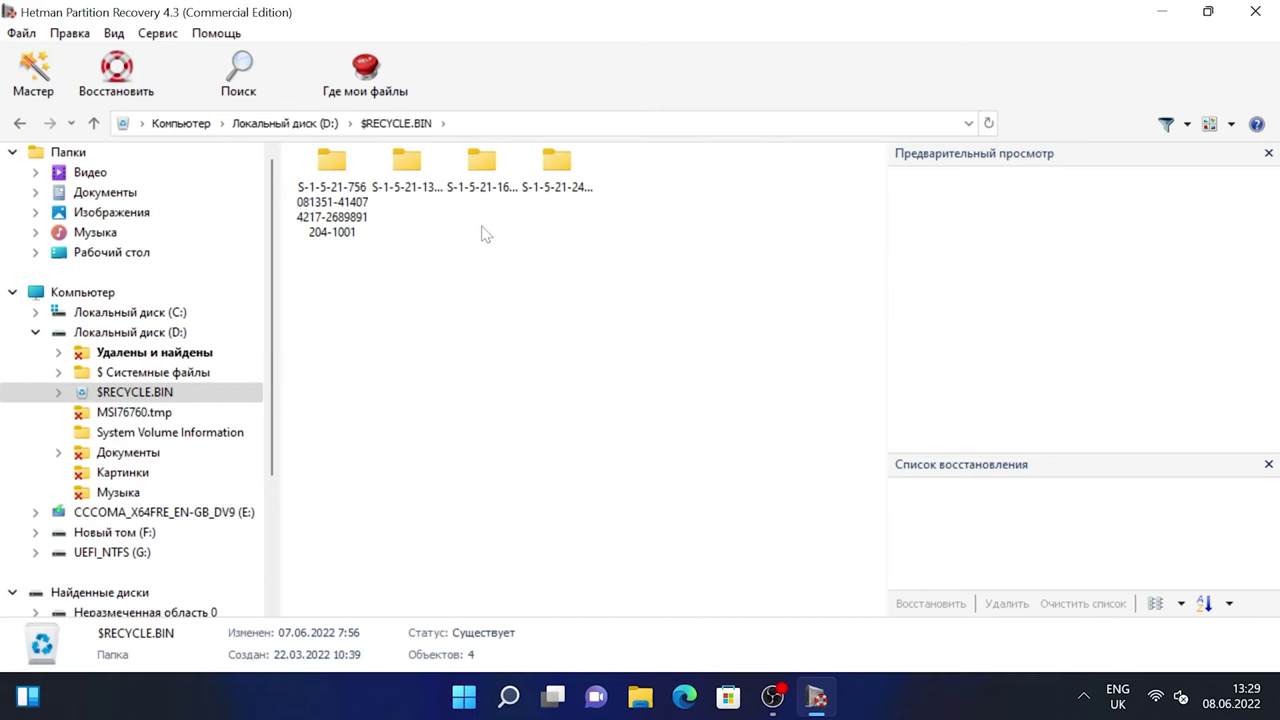
pyautogui.doubleClick(332, 195)
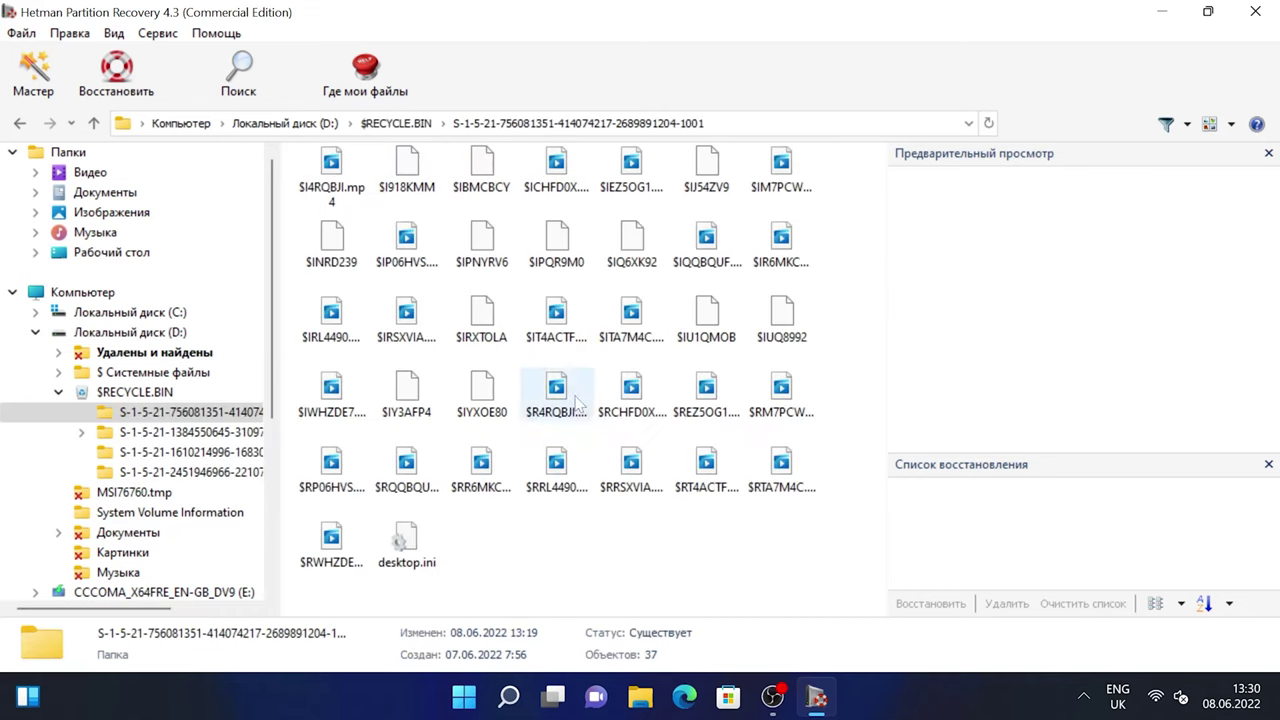
pyautogui.click(558, 466)
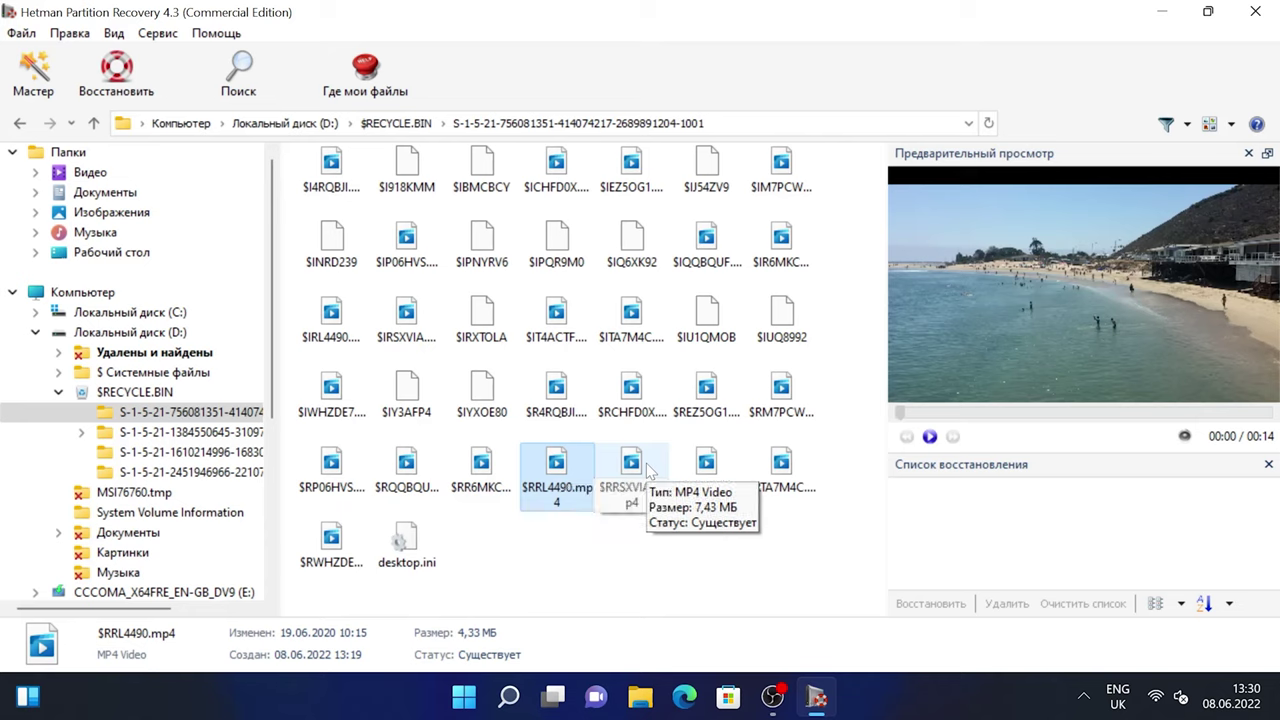
pyautogui.click(645, 470)
pyautogui.click(706, 466)
pyautogui.click(737, 571)
# - Add $RR6MKCW.mp4, $RRL4490.mp4, $RRSXVIA.mp4, $RT4ACTF.mp4 and $RTA7M4C.mp4 to the recovery list (Список восстановления)
pyautogui.moveTo(703, 487); pyautogui.dragTo(915, 535)
pyautogui.moveTo(783, 475); pyautogui.dragTo(935, 550)
pyautogui.moveTo(664, 478); pyautogui.dragTo(925, 613)
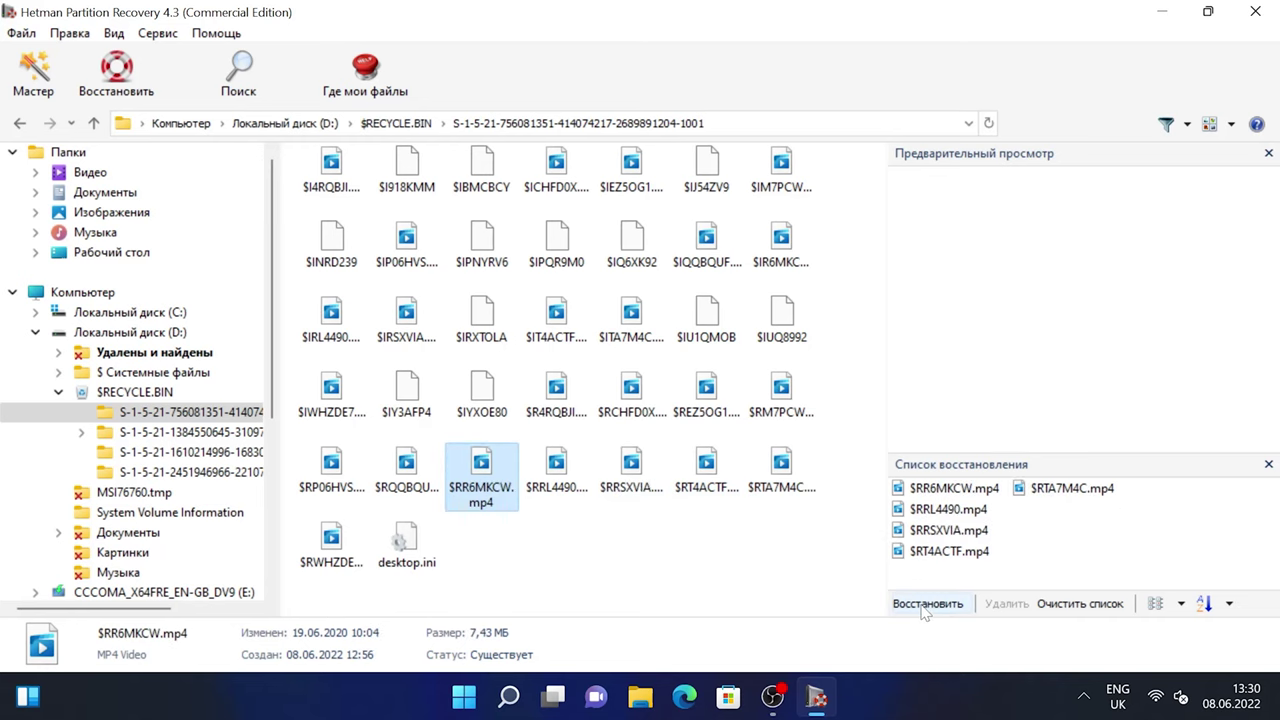
# - Recover the listed videos to the hard disk, saving them in C:\Новая папка, and finish the wizard
pyautogui.click(927, 606)
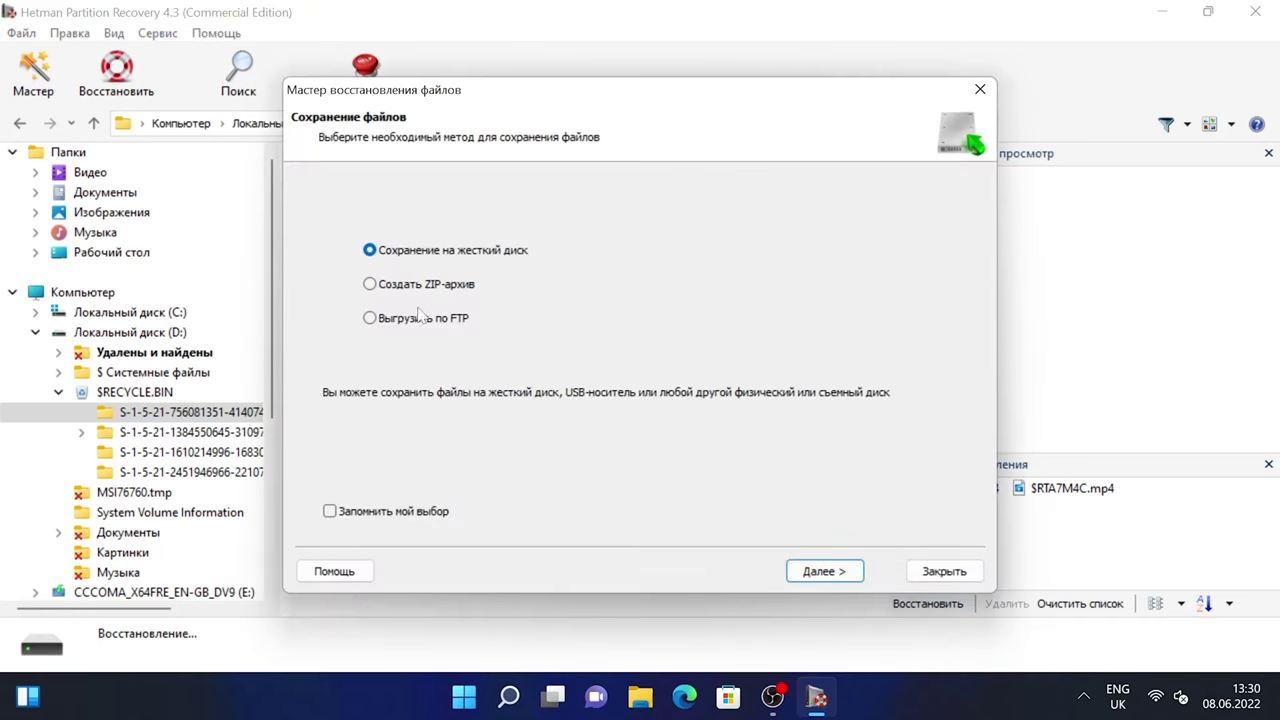
pyautogui.click(825, 572)
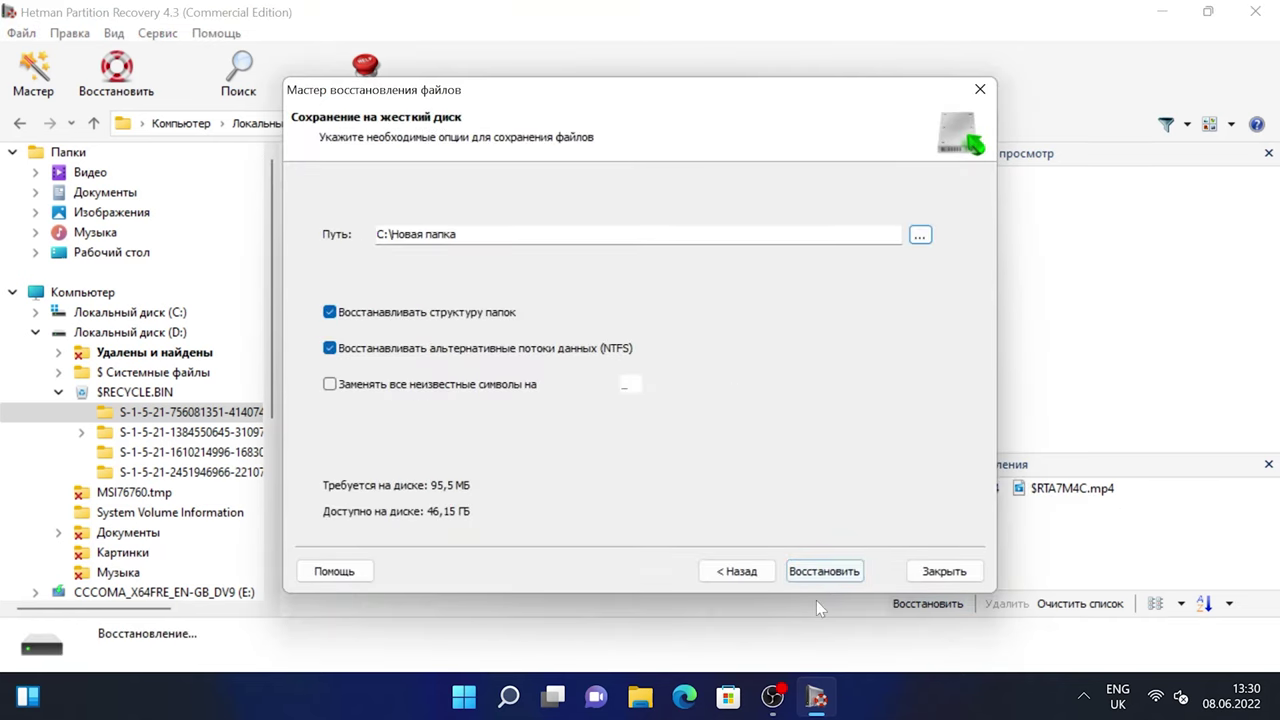
pyautogui.click(823, 574)
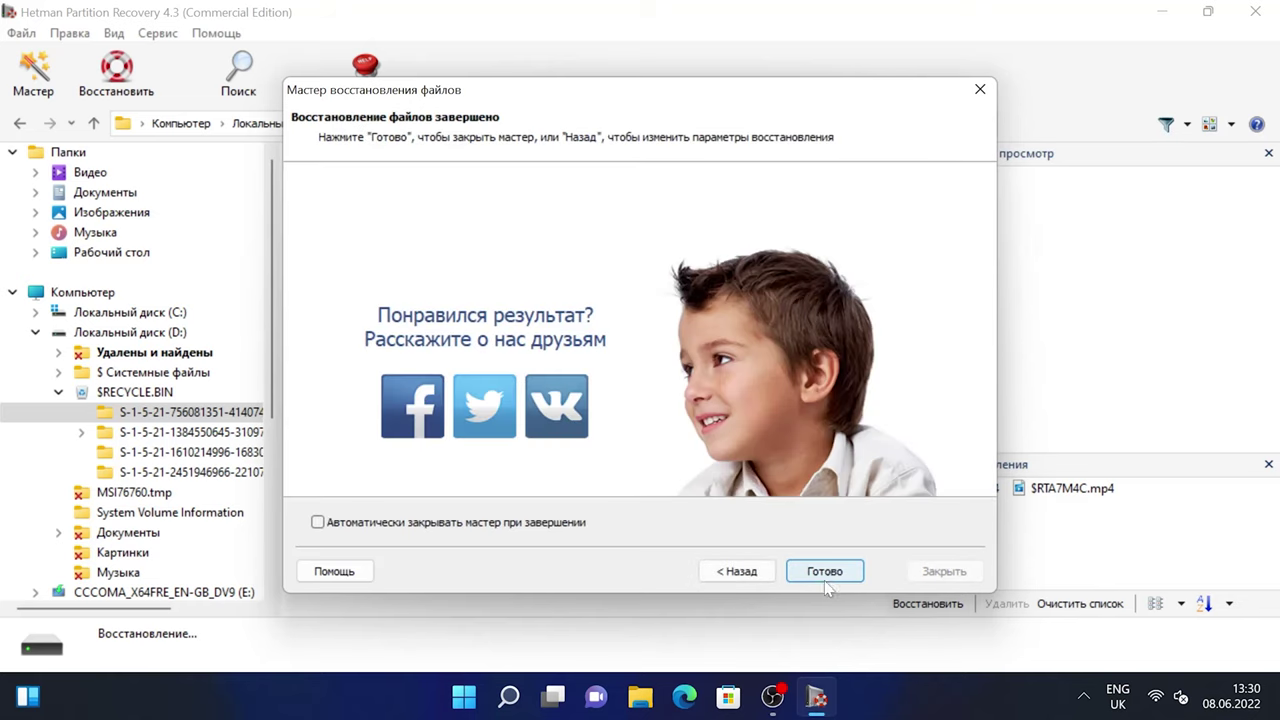
pyautogui.click(825, 574)
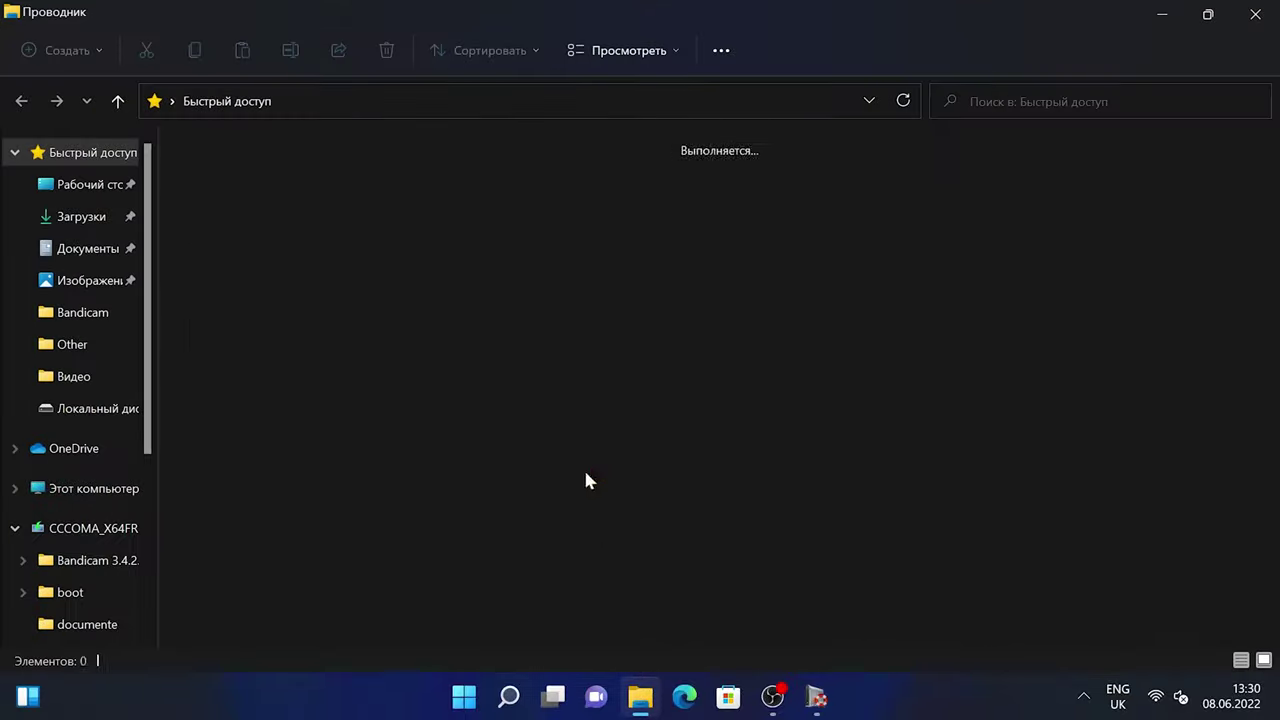
# - Switch to File Explorer and open Новая папка on Локальный диск (C:) to examine the recovered files
pyautogui.click(112, 489)
pyautogui.doubleClick(355, 340)
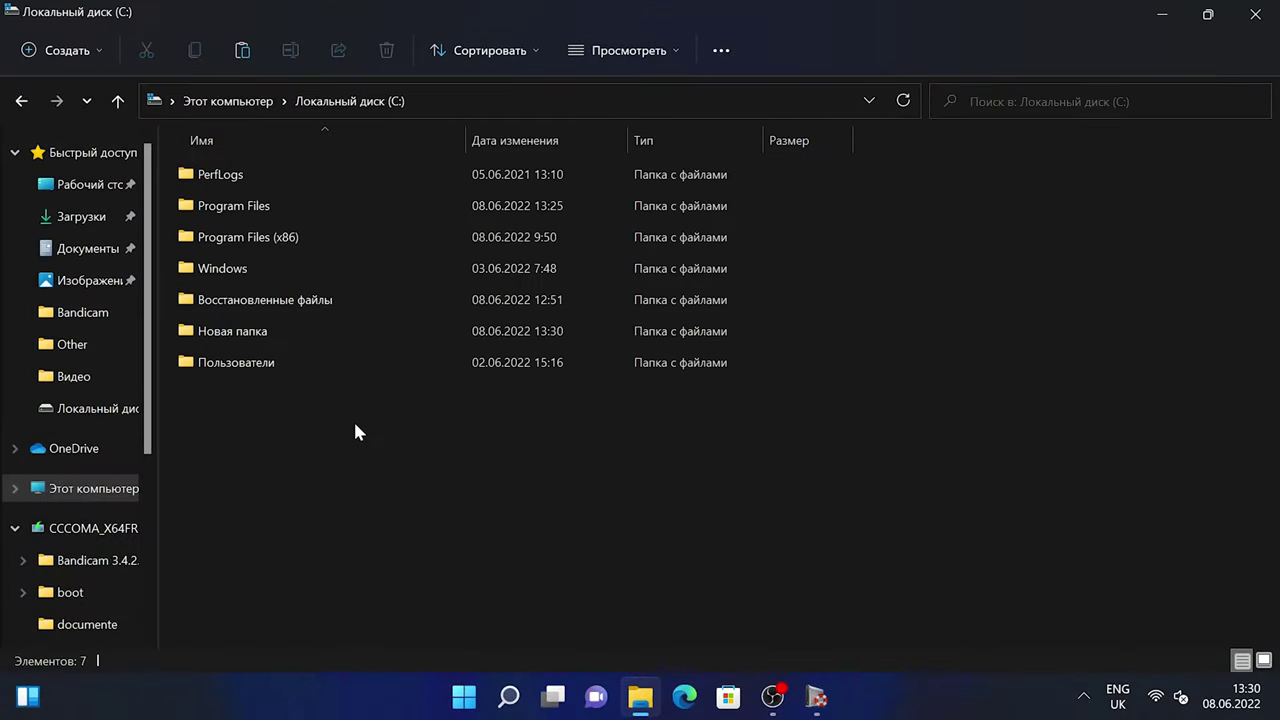
pyautogui.doubleClick(290, 334)
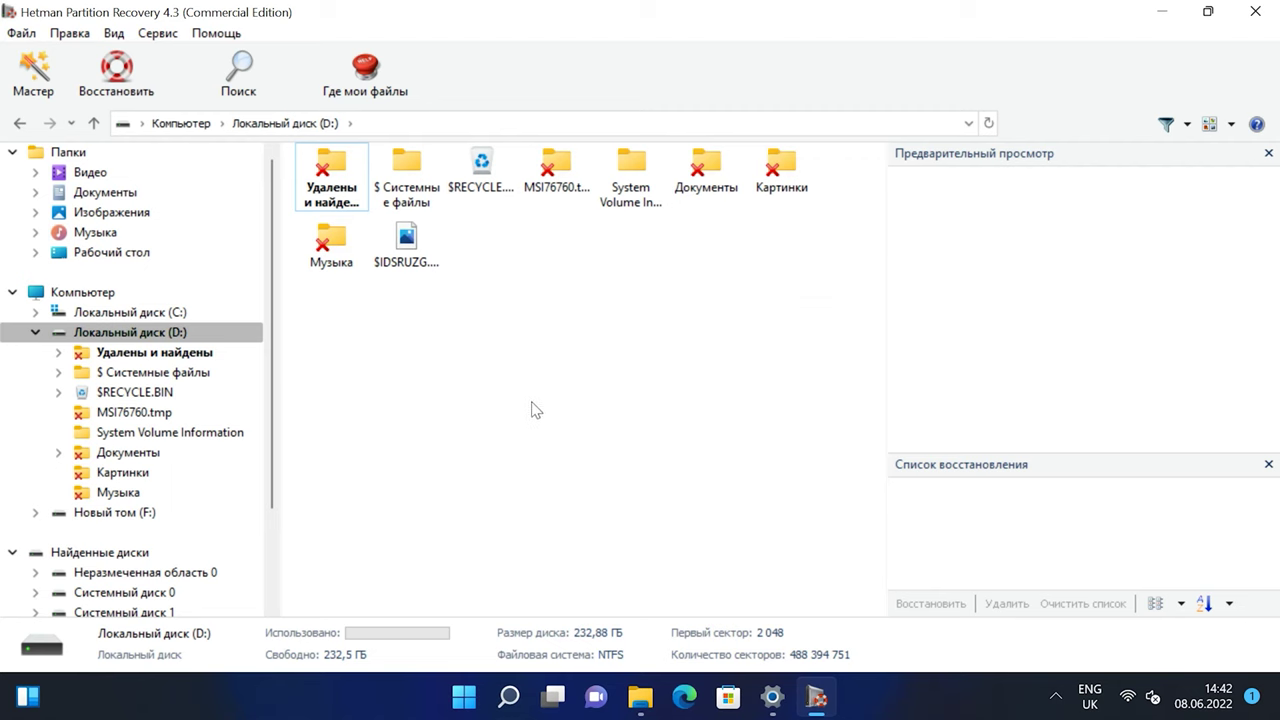
pyautogui.rightClick(146, 338)
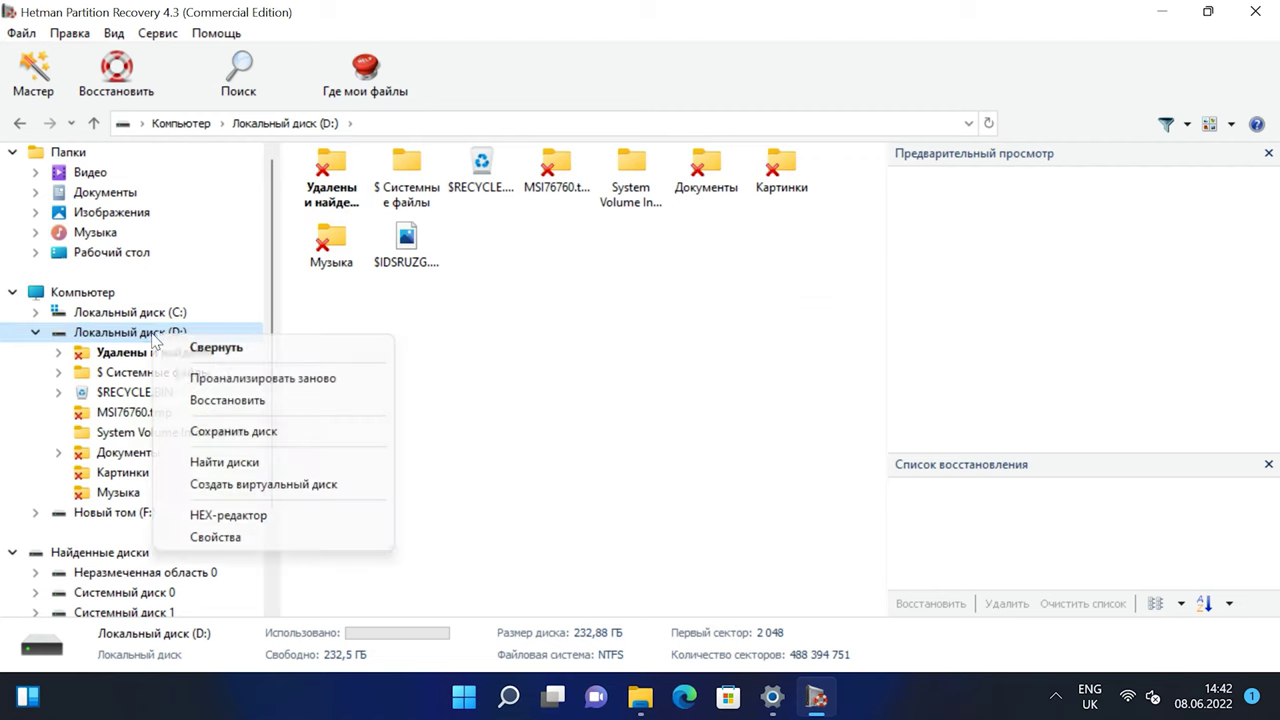
pyautogui.click(253, 380)
pyautogui.click(337, 248)
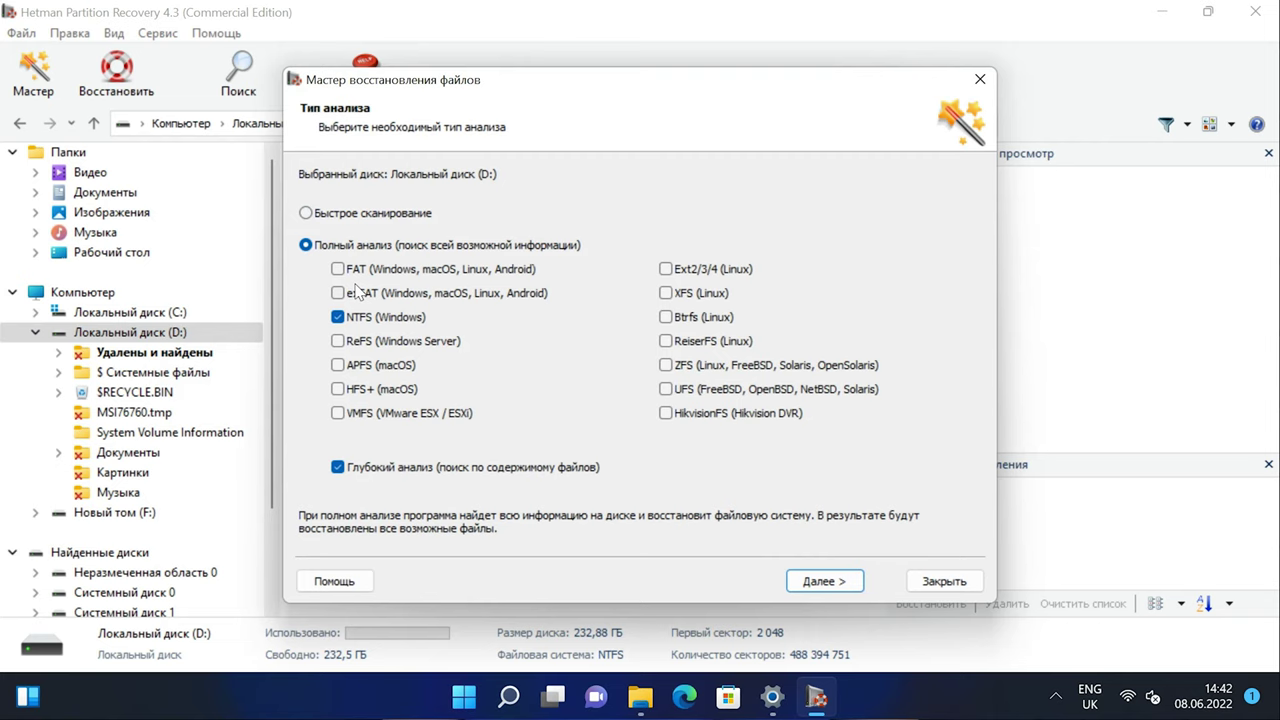
pyautogui.click(980, 79)
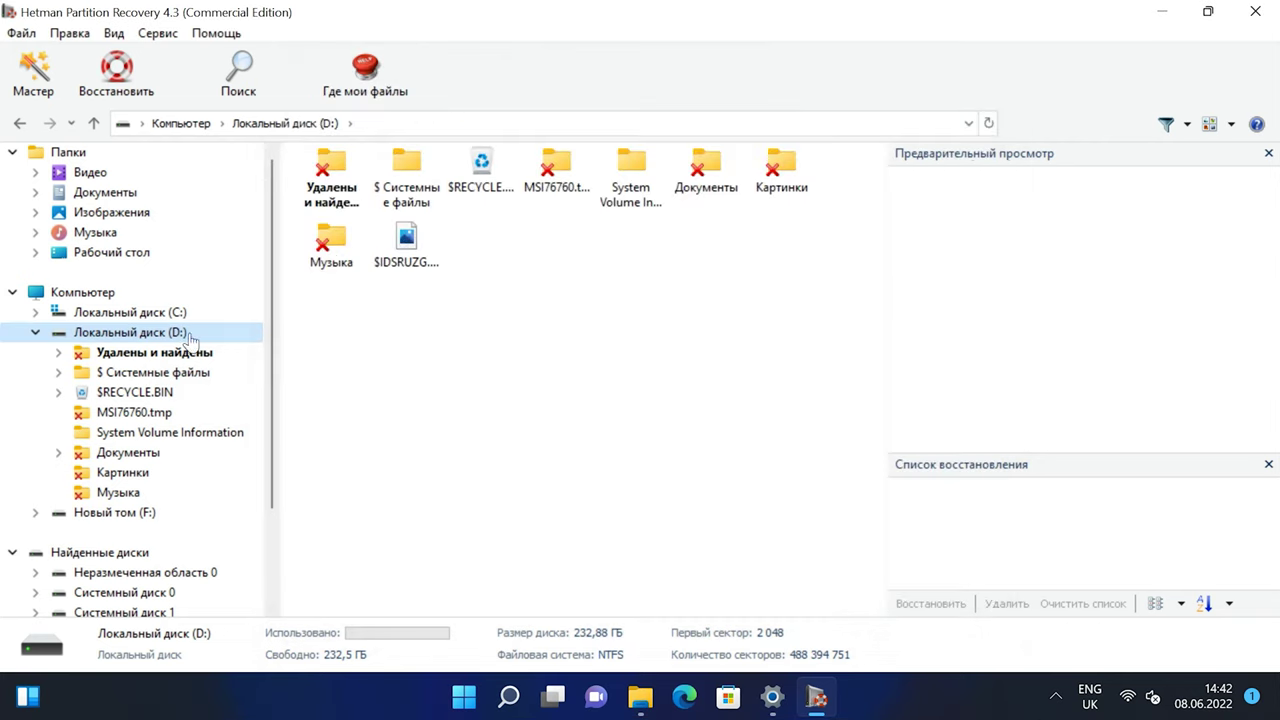
# - Check the file system of Локальный диск (D:) in its properties
pyautogui.rightClick(134, 333)
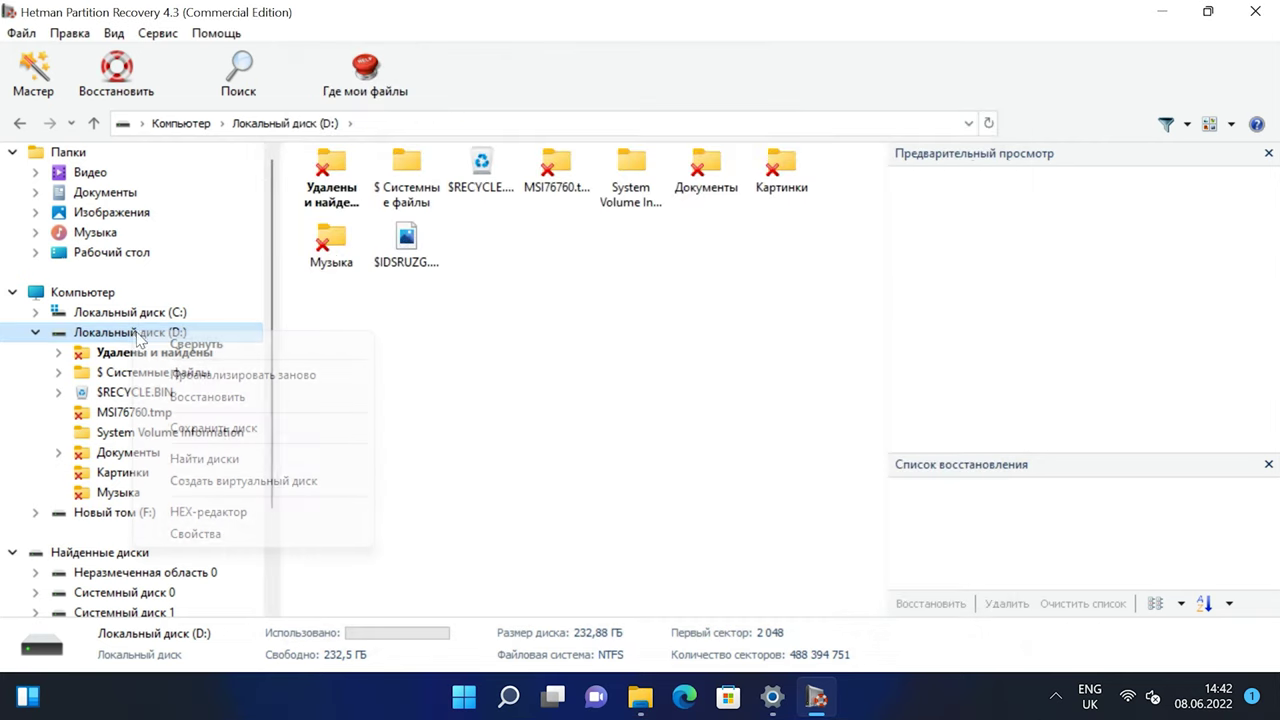
pyautogui.click(183, 536)
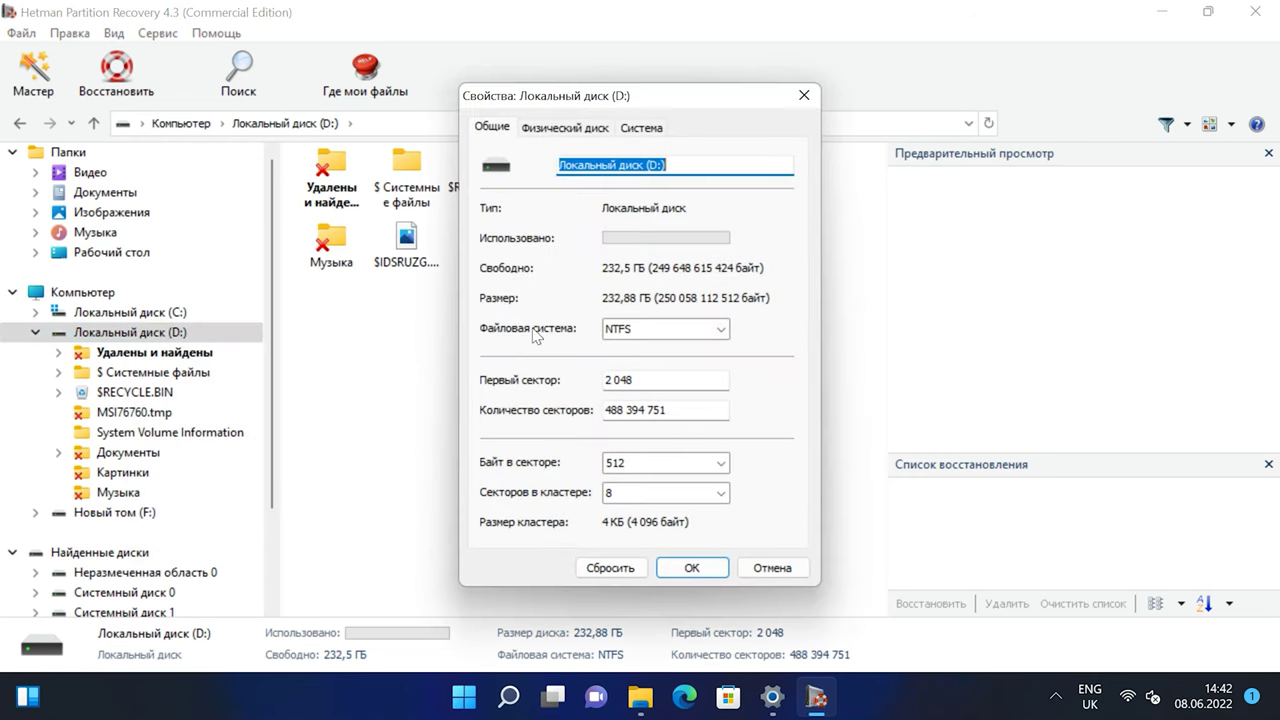
pyautogui.click(707, 571)
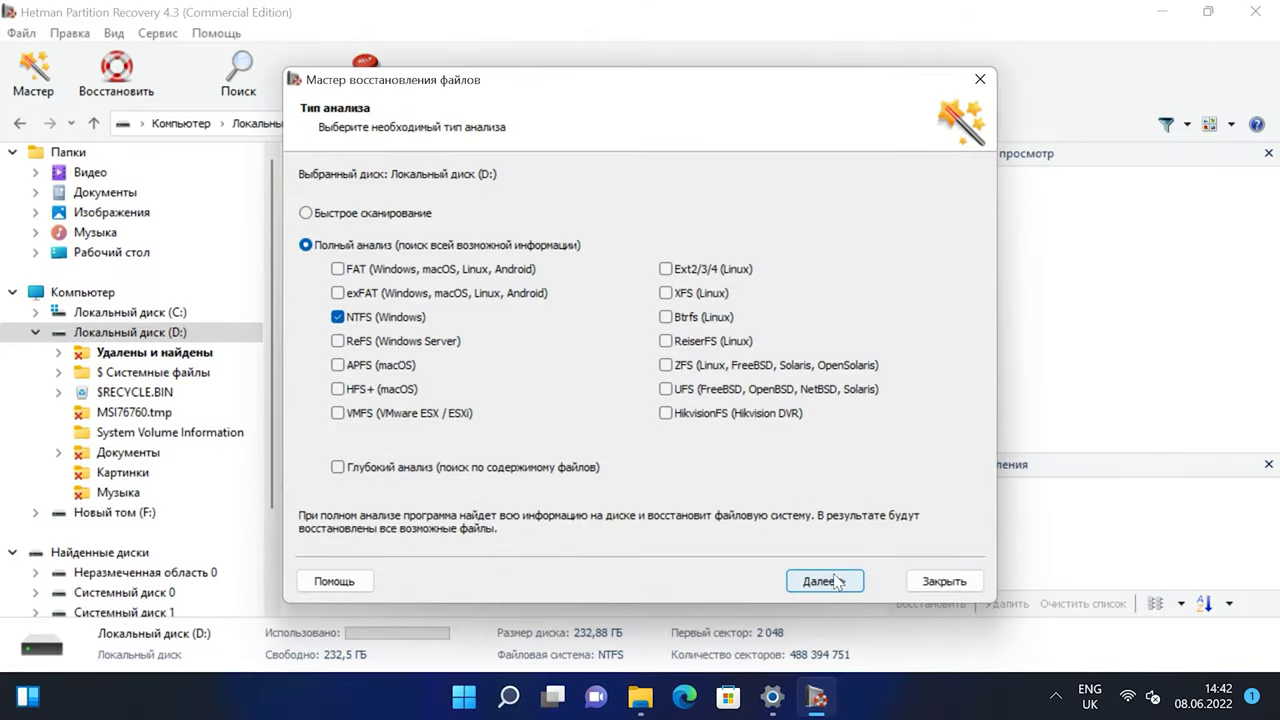
# - Start a full analysis (Полный анализ) of Локальный диск (D:) with only the NTFS file system selected and deep analysis off
pyautogui.click(826, 581)
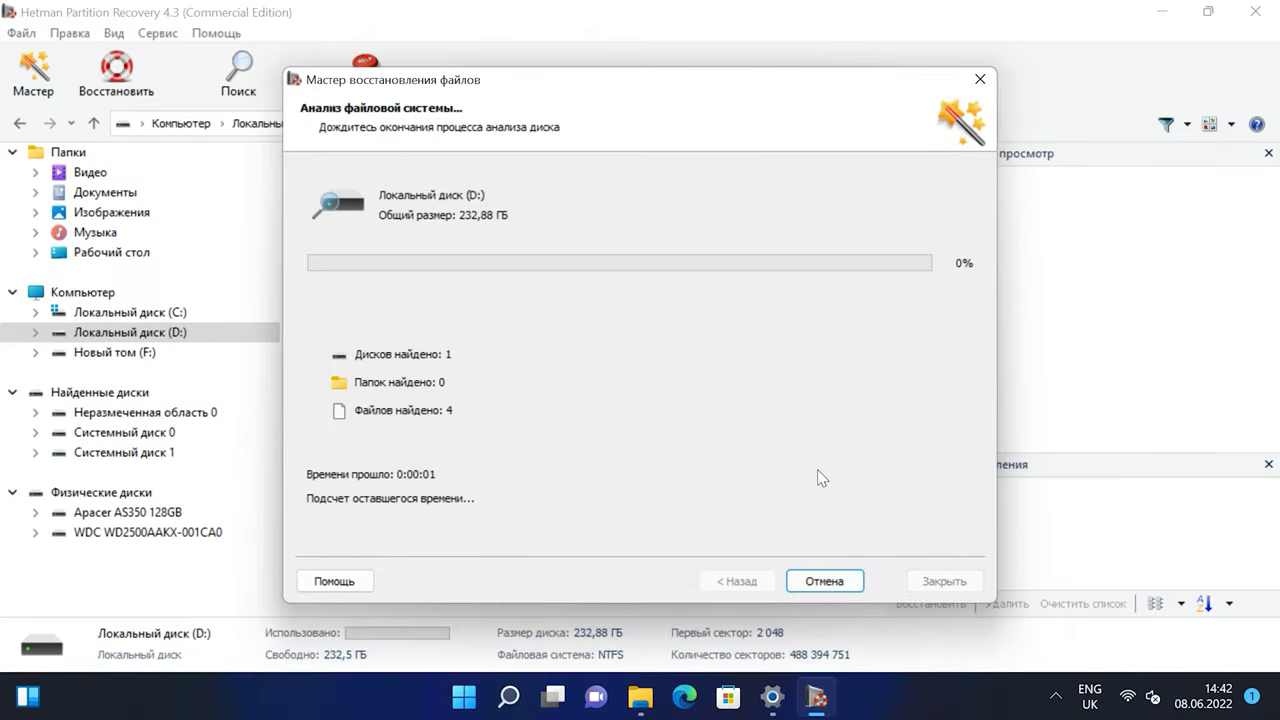